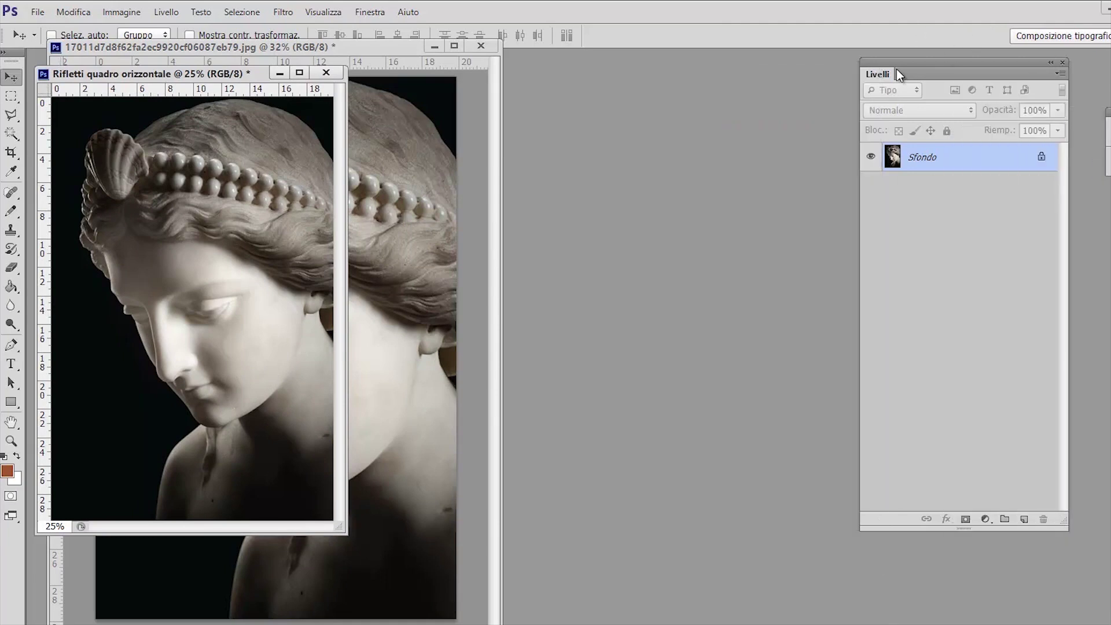
Step: Place the Rifletti quadro orizzontale window beside the original at 32% zoom, resized to show the whole picture, with the layers list beside it
{"action": "left_click_drag", "start_coordinate": [882, 62], "coordinate": [954, 65]}
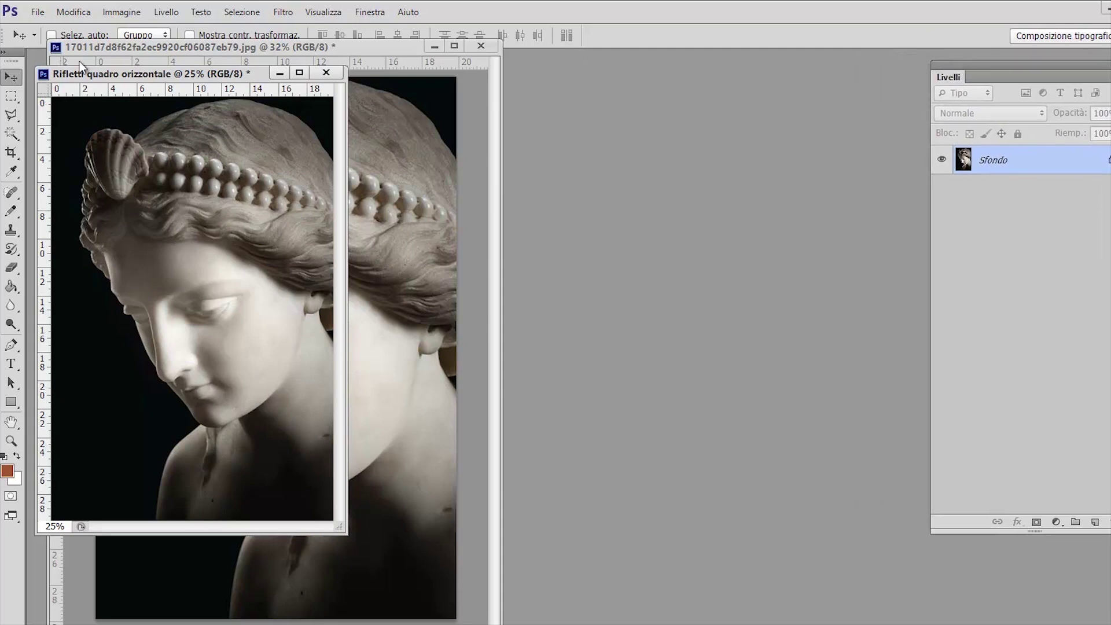
{"action": "left_click_drag", "start_coordinate": [138, 71], "coordinate": [642, 64]}
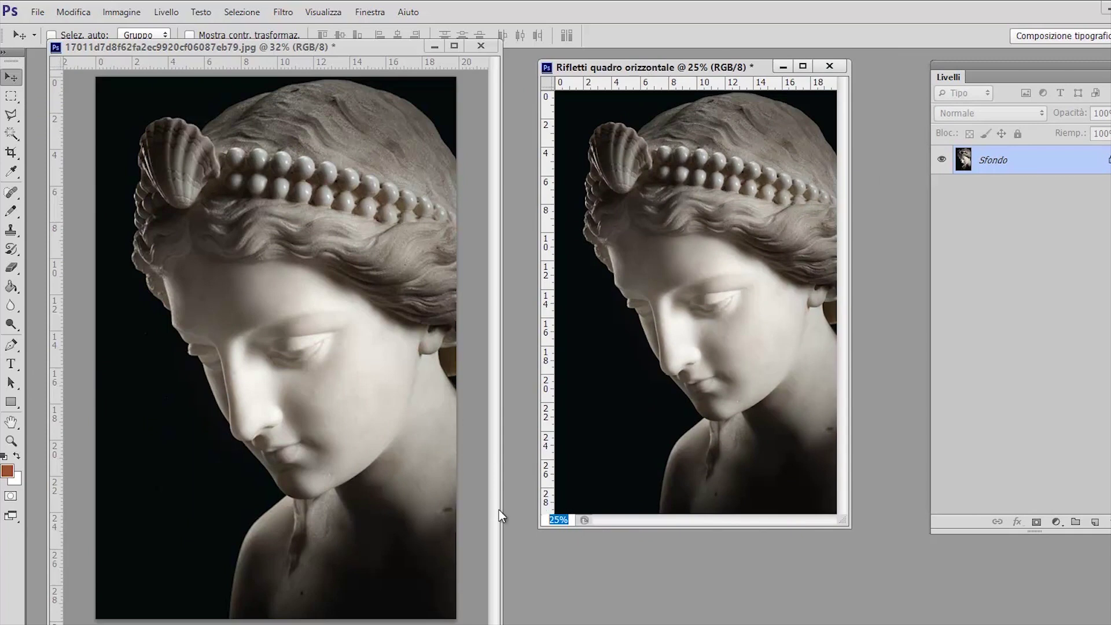
{"action": "type", "text": "32"}
{"action": "key", "text": "Return"}
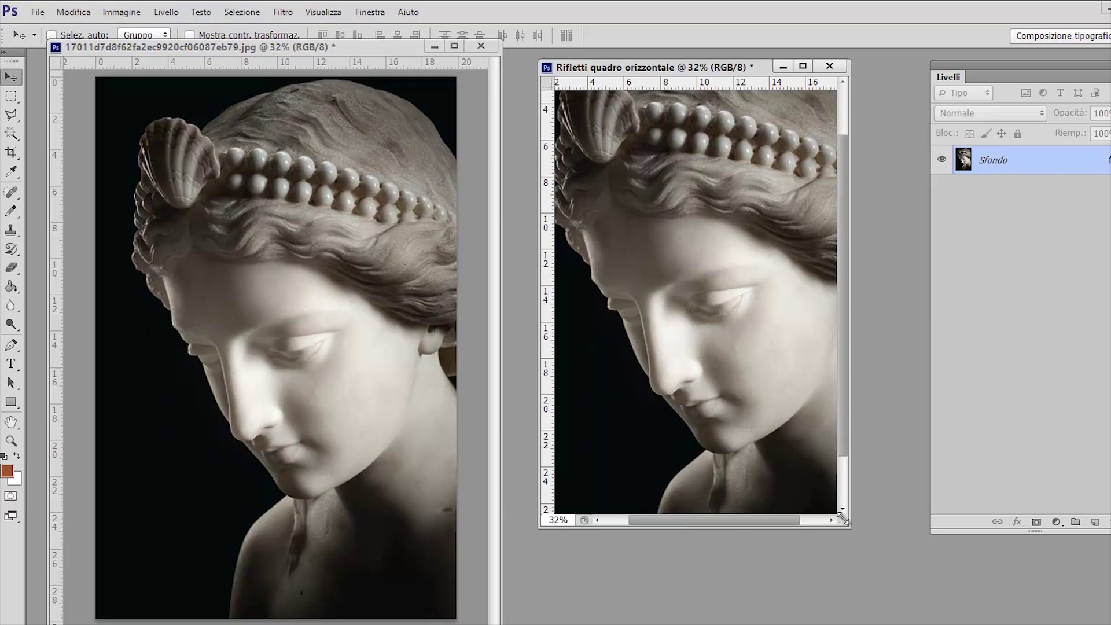
{"action": "left_click_drag", "start_coordinate": [845, 521], "coordinate": [928, 624]}
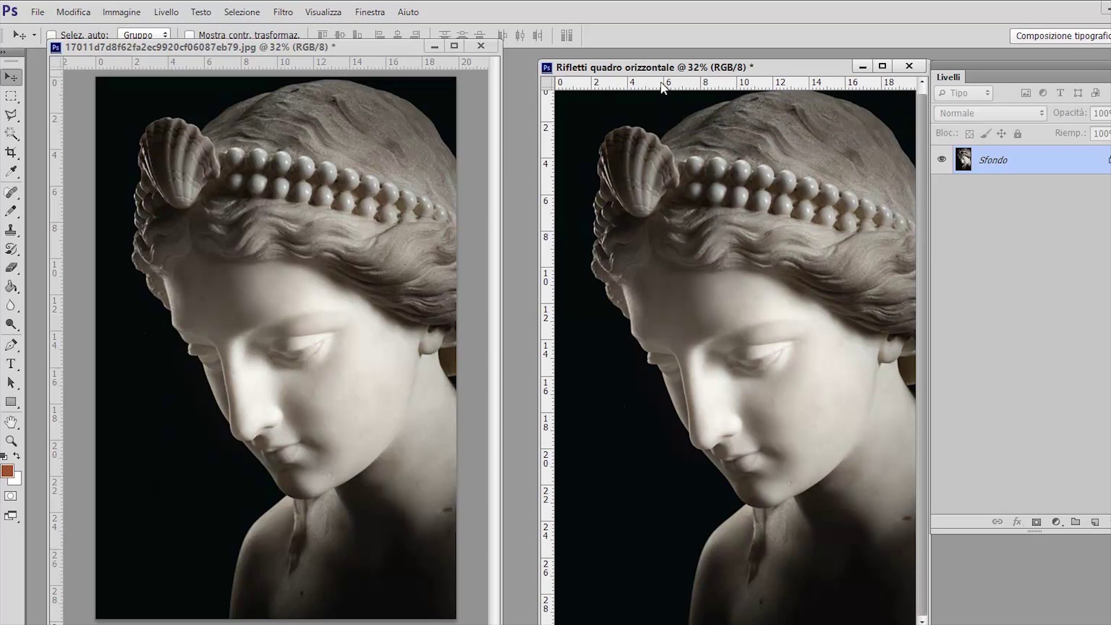
{"action": "left_click_drag", "start_coordinate": [659, 74], "coordinate": [631, 56]}
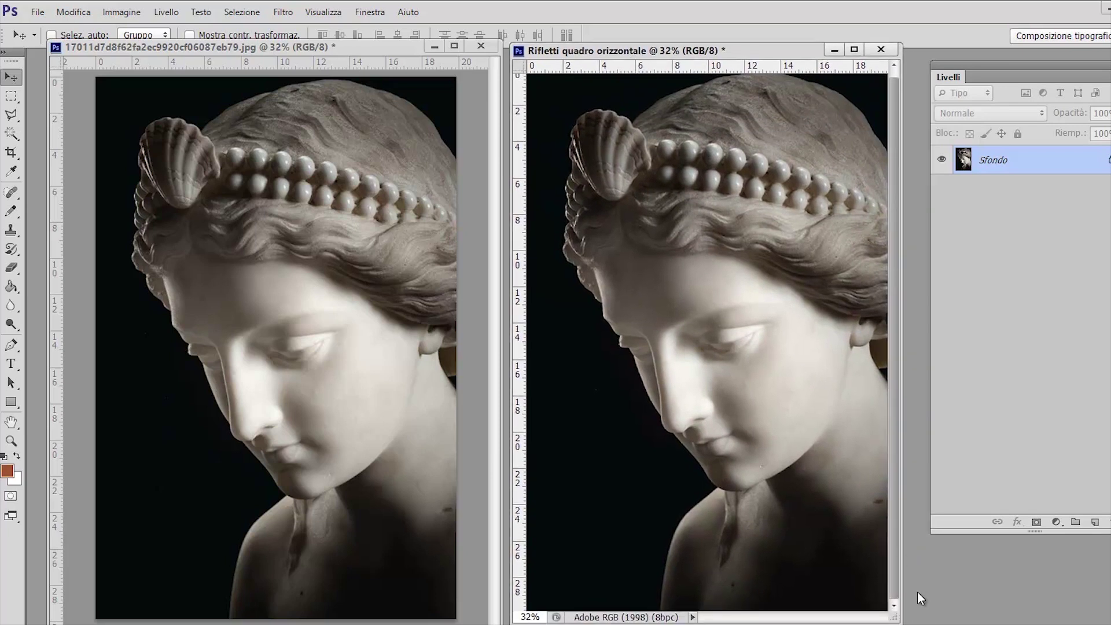
{"action": "left_click_drag", "start_coordinate": [896, 620], "coordinate": [910, 624]}
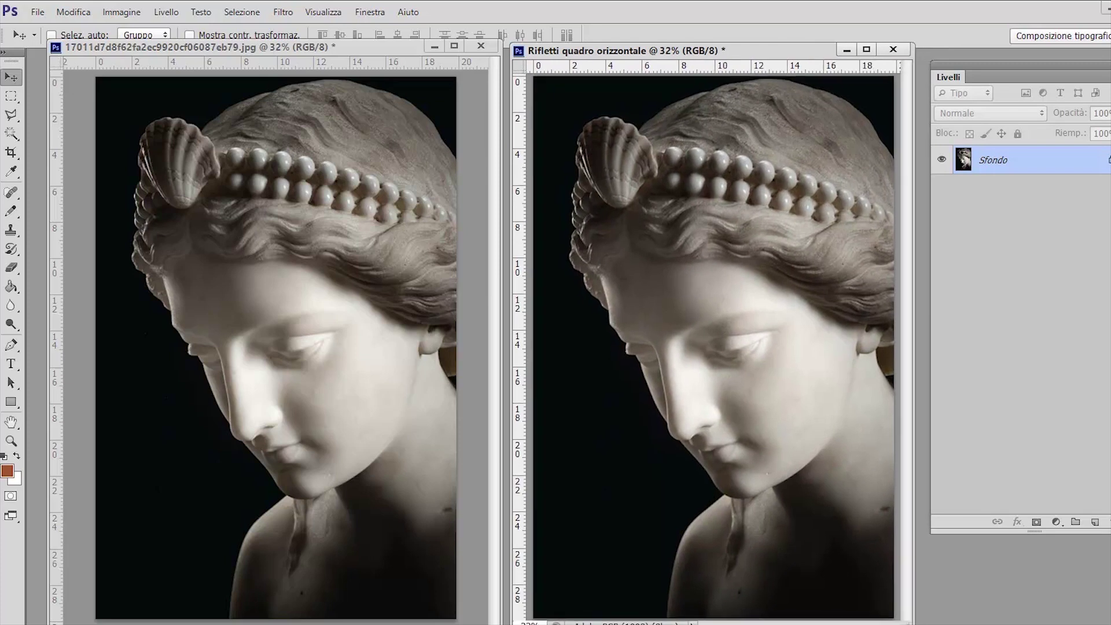
{"action": "left_click_drag", "start_coordinate": [738, 54], "coordinate": [739, 54]}
Step: Convert the Rifletti quadro orizzontale image to black and white with the Bianco e nero adjustment
{"action": "left_click", "coordinate": [122, 13]}
{"action": "mouse_move", "coordinate": [153, 64]}
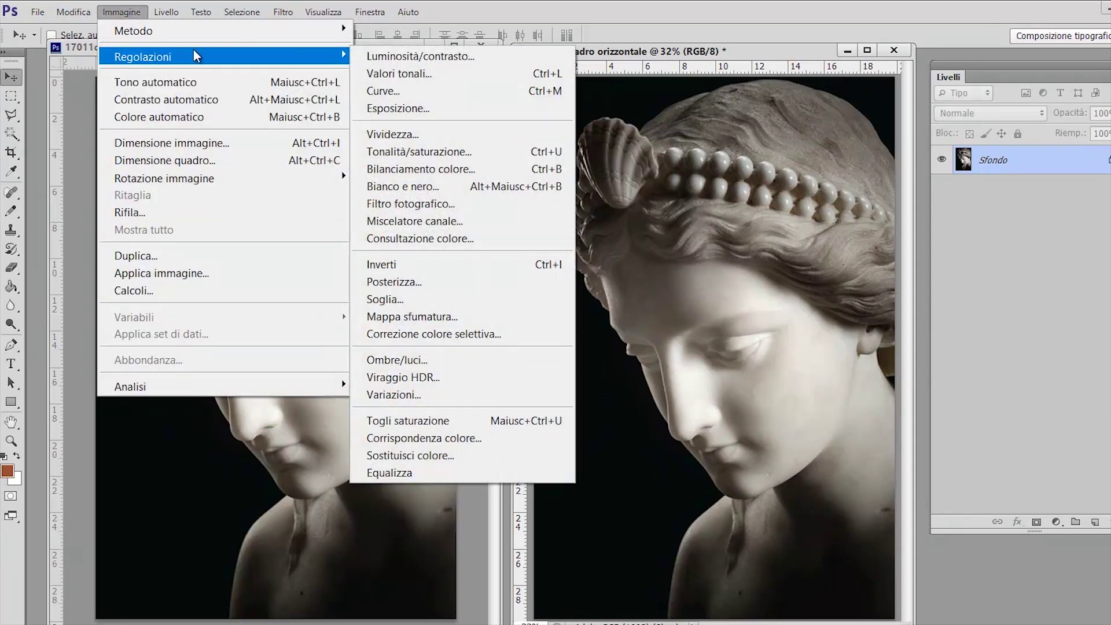
{"action": "left_click", "coordinate": [416, 187]}
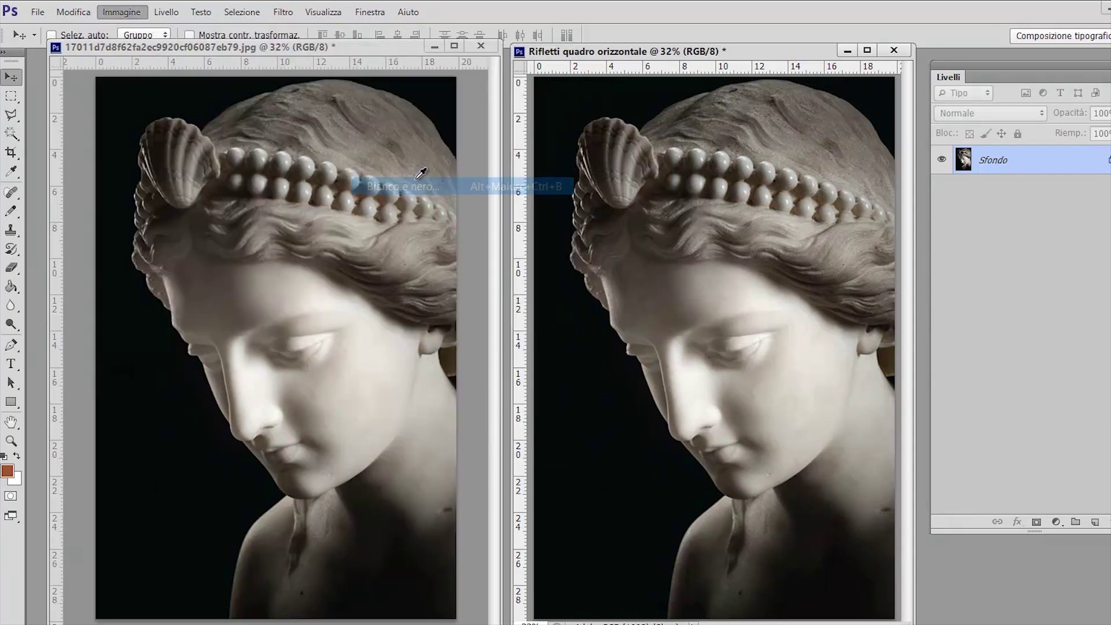
{"action": "key", "text": "Return"}
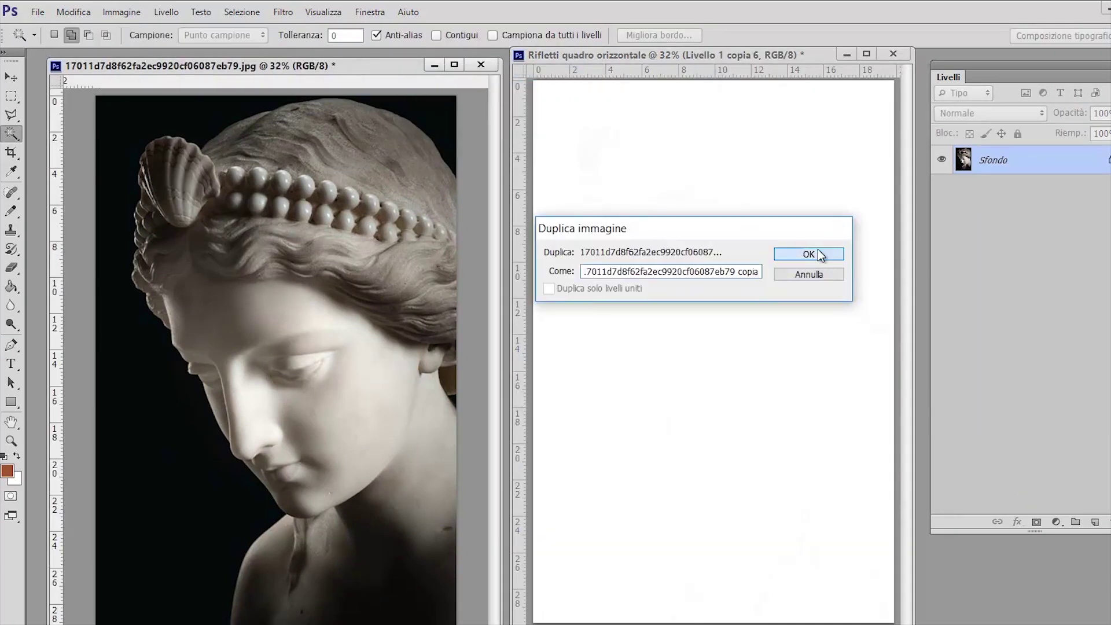
Step: Duplicate the original JPG under its suggested copia name and place the copy's window over the original
{"action": "left_click", "coordinate": [818, 251]}
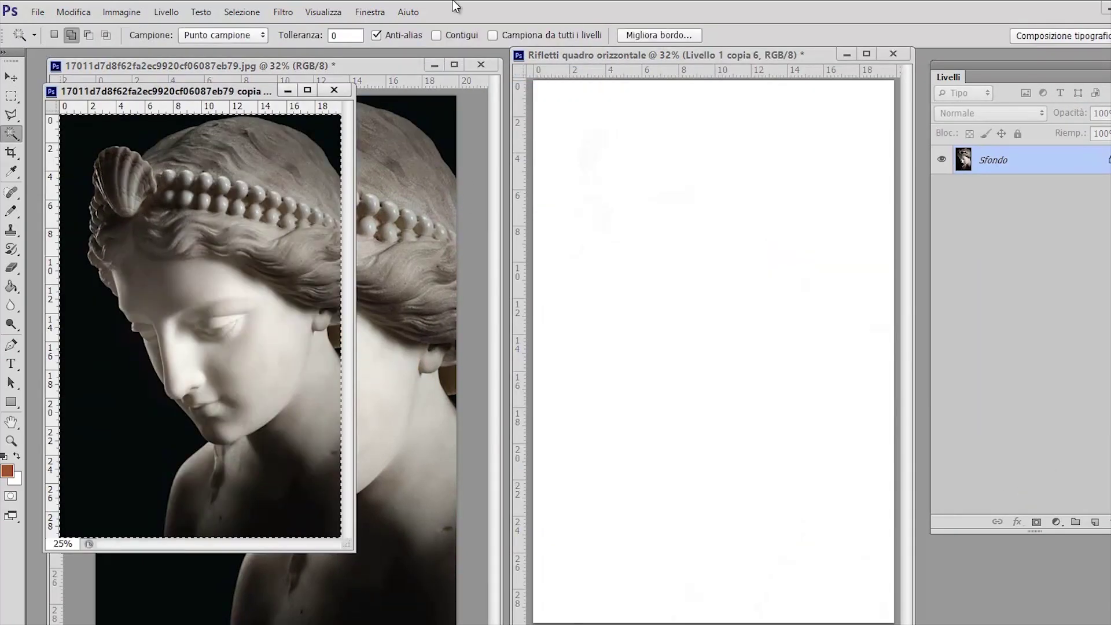
{"action": "left_click_drag", "start_coordinate": [237, 100], "coordinate": [286, 116]}
Step: Write four rows of 1s across the upper edge of the blank white copy in muted grey, Times New Roman Bold 14 pt
{"action": "left_click", "coordinate": [11, 363]}
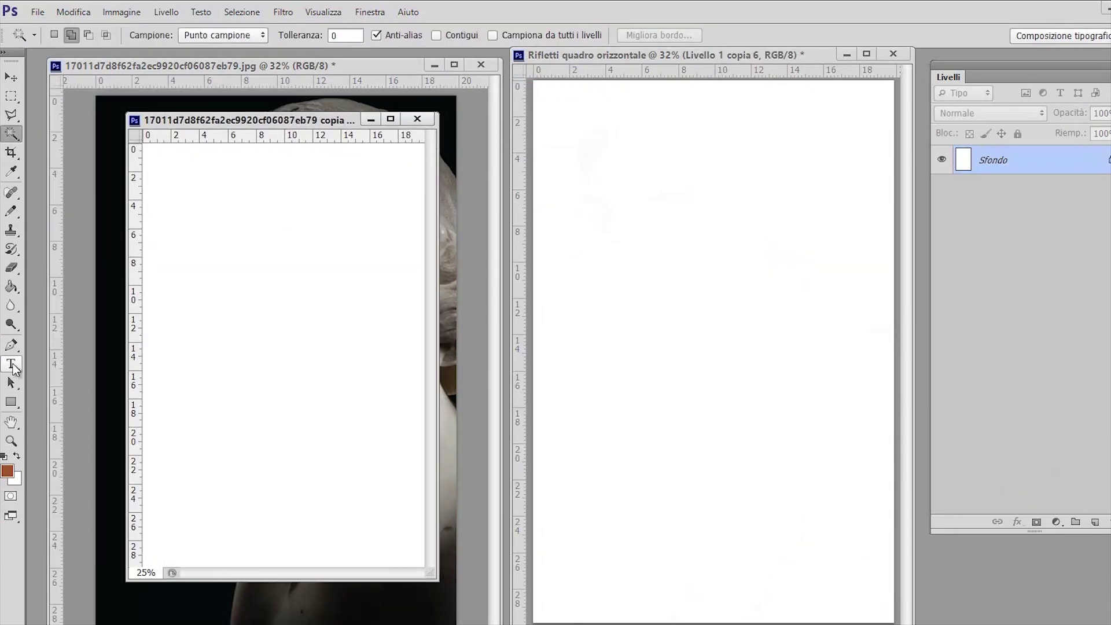
{"action": "left_click", "coordinate": [149, 151]}
{"action": "left_click", "coordinate": [7, 471]}
{"action": "left_click", "coordinate": [515, 298]}
{"action": "left_click_drag", "start_coordinate": [515, 297], "coordinate": [499, 283]}
{"action": "key", "text": "Return"}
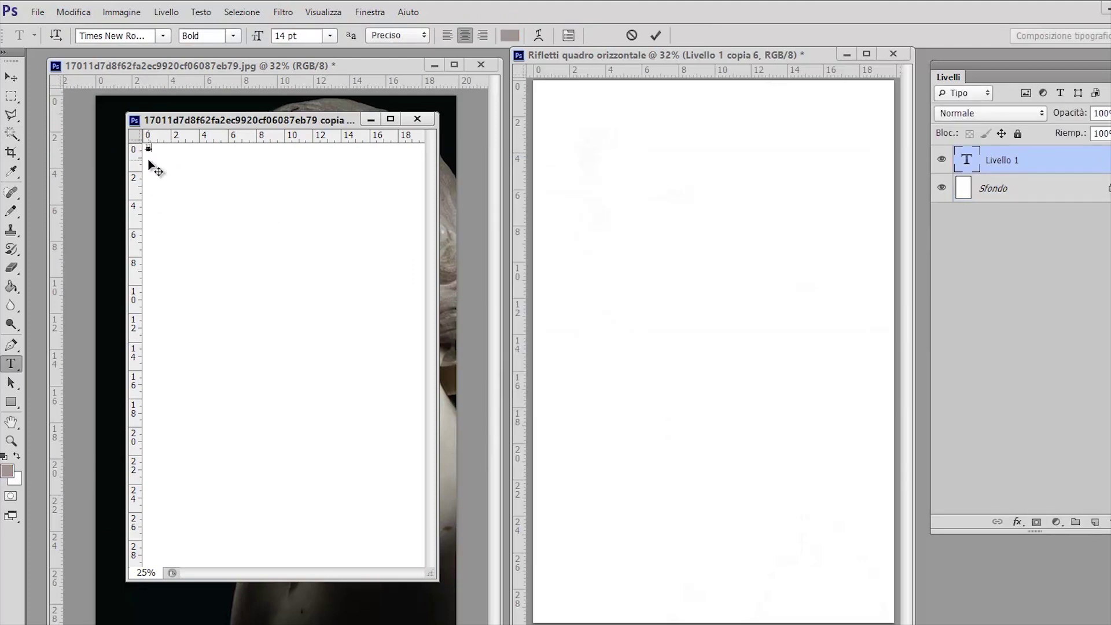
{"action": "type", "text": "..."}
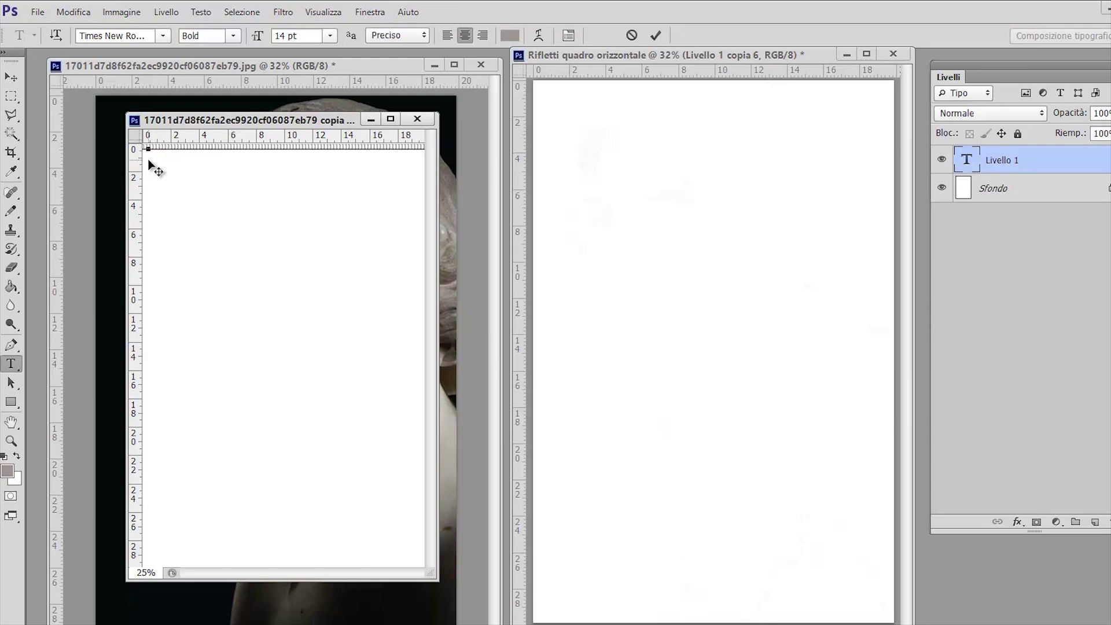
{"action": "type", "text": "..."}
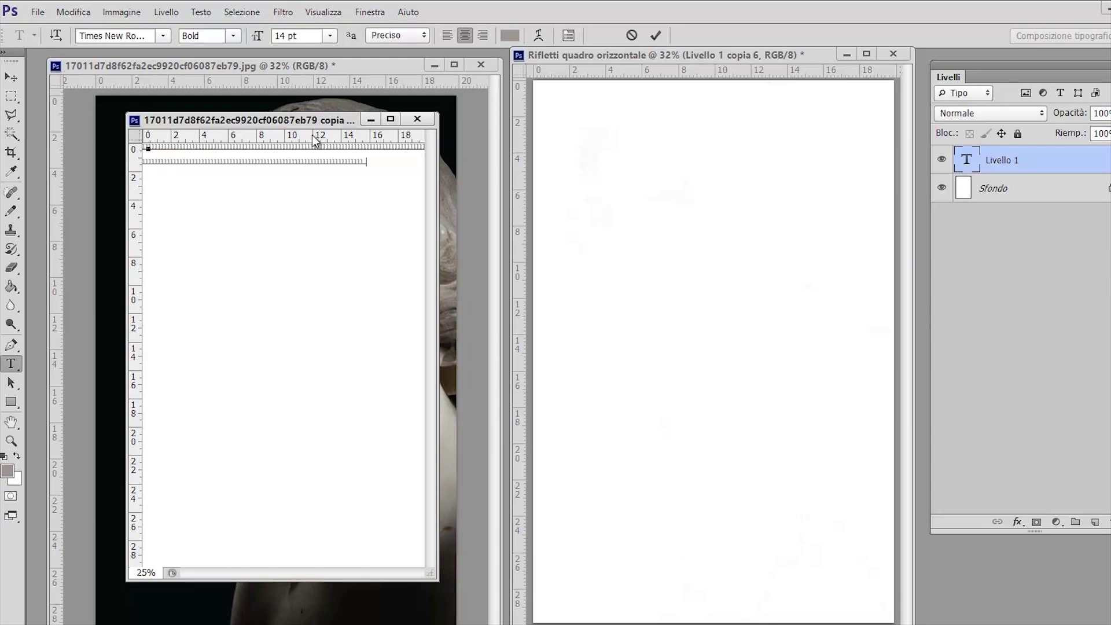
{"action": "type", "text": "..."}
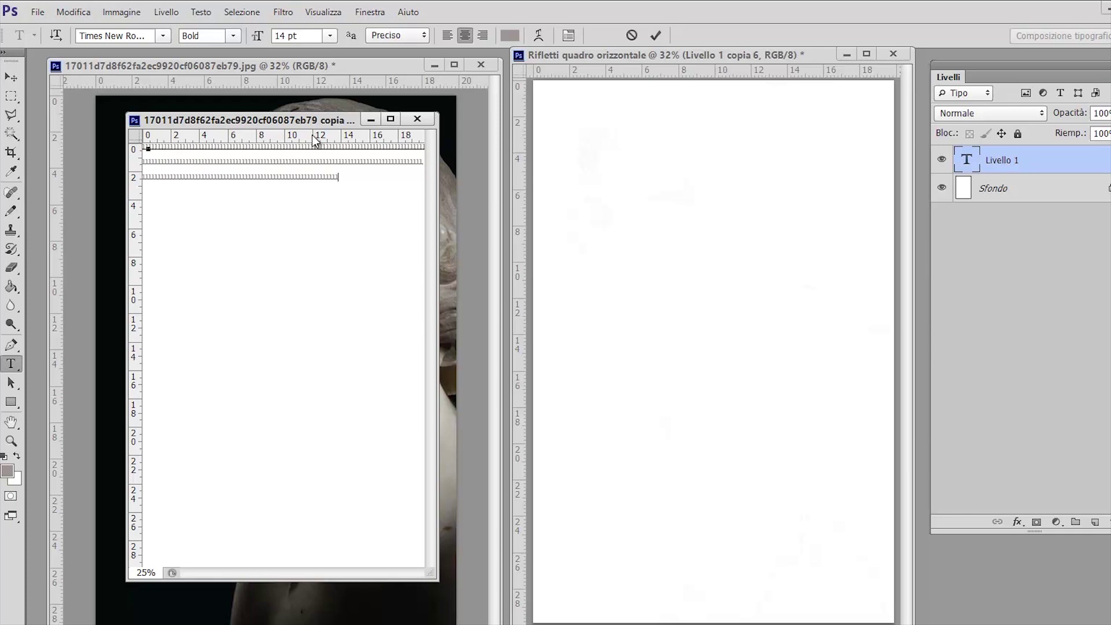
{"action": "type", "text": "......"}
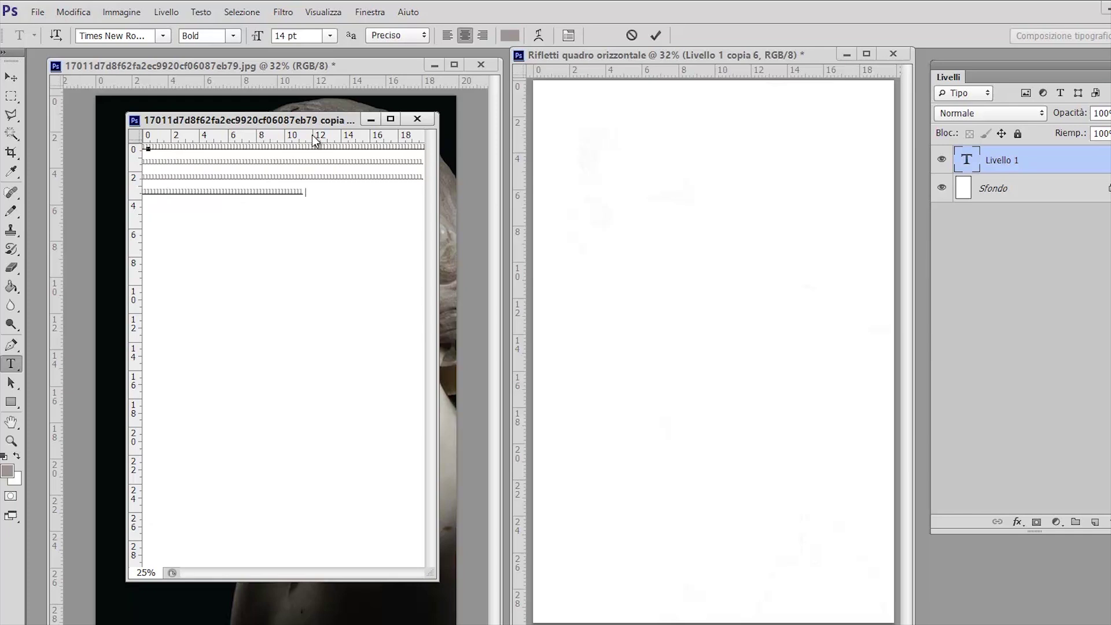
Step: Flatten the copy, duplicate the block of 1s onto a new layer and move it to the foot of the page
{"action": "left_click", "coordinate": [166, 12]}
{"action": "left_click", "coordinate": [284, 597]}
{"action": "key", "text": "m"}
{"action": "left_click_drag", "start_coordinate": [424, 198], "coordinate": [142, 143]}
{"action": "key", "text": "ctrl+j"}
{"action": "key", "text": "v"}
{"action": "left_click_drag", "start_coordinate": [335, 174], "coordinate": [303, 571]}
Step: Add further copies of the block of 1s until the rows cover the whole page
{"action": "key", "text": "ctrl+j"}
{"action": "key", "text": "ctrl+j"}
{"action": "key", "text": "ctrl+j"}
{"action": "left_click", "coordinate": [1019, 190]}
{"action": "key", "text": "ctrl+j"}
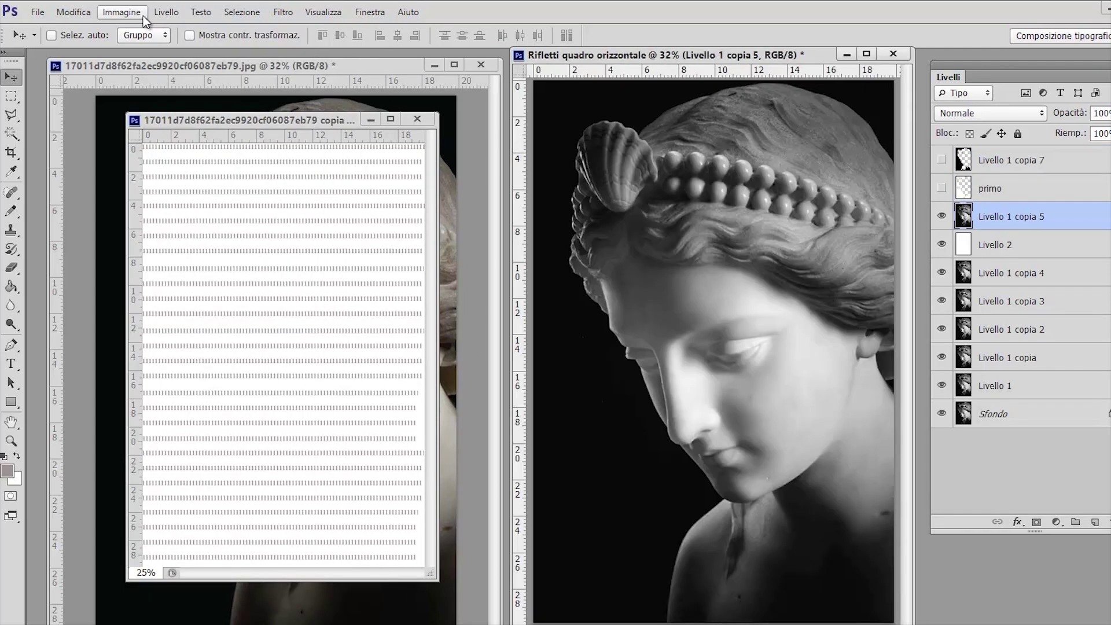
Step: Posterize the Livello 1 copia 5 layer of the statue image to 18 tonal levels
{"action": "left_click", "coordinate": [123, 12]}
{"action": "mouse_move", "coordinate": [145, 57]}
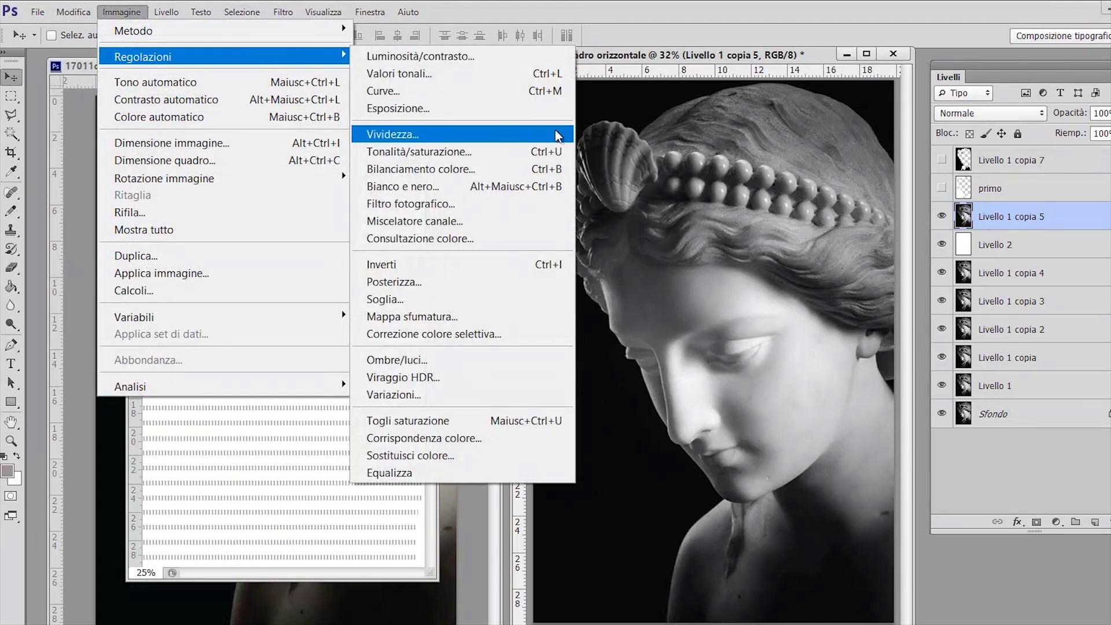
{"action": "left_click", "coordinate": [496, 284]}
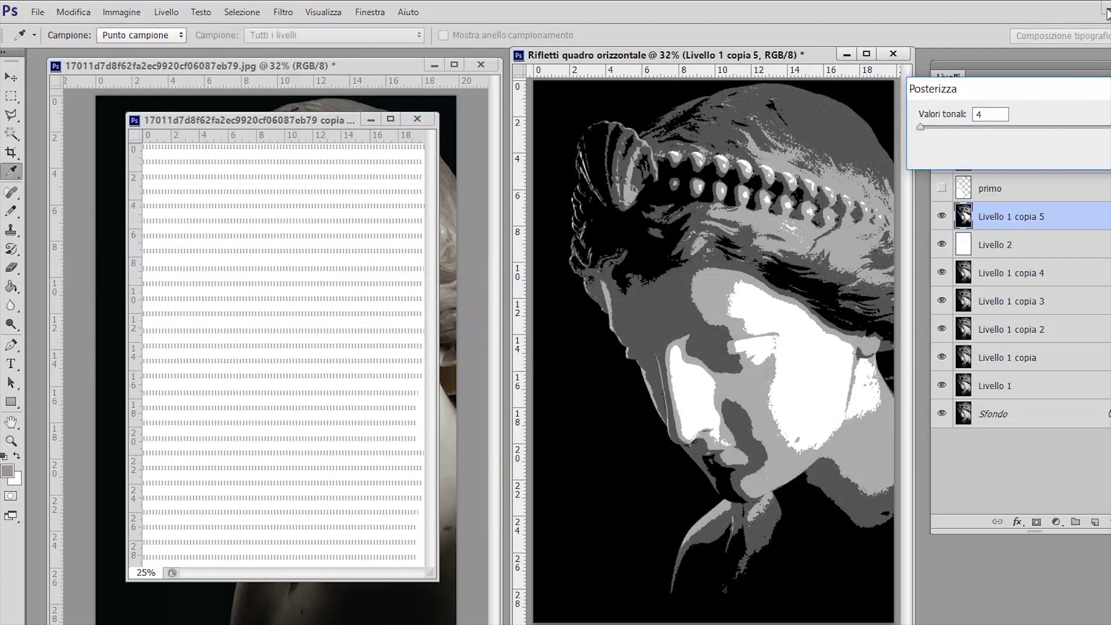
{"action": "type", "text": "18"}
{"action": "key", "text": "Return"}
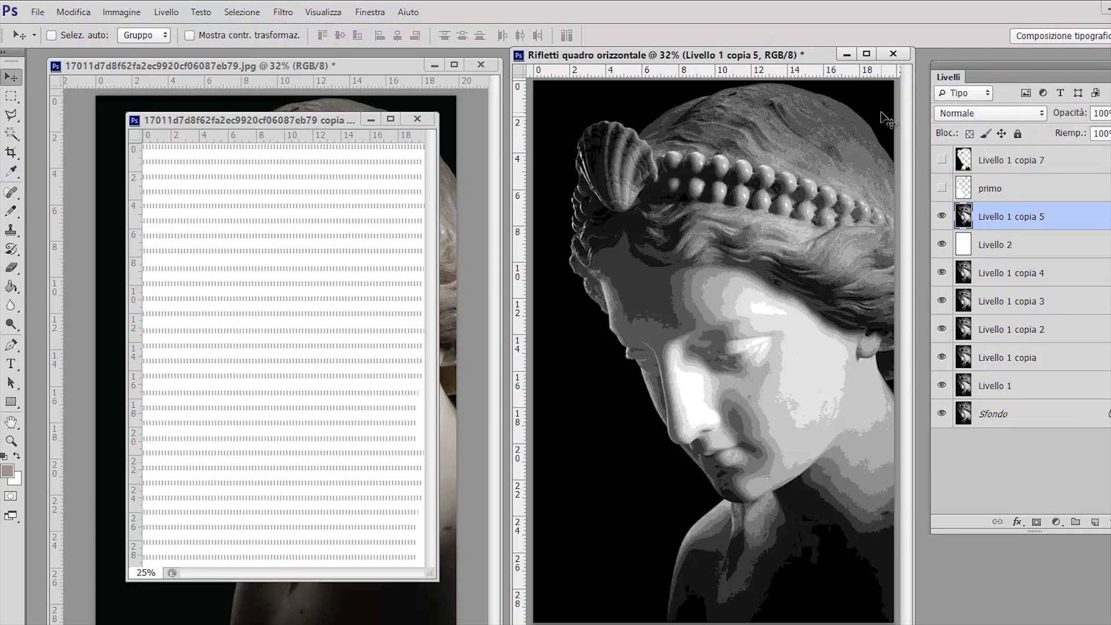
Step: Rename the posterized layer as posterizza
{"action": "double_click", "coordinate": [1010, 218]}
{"action": "type", "text": "poster"}
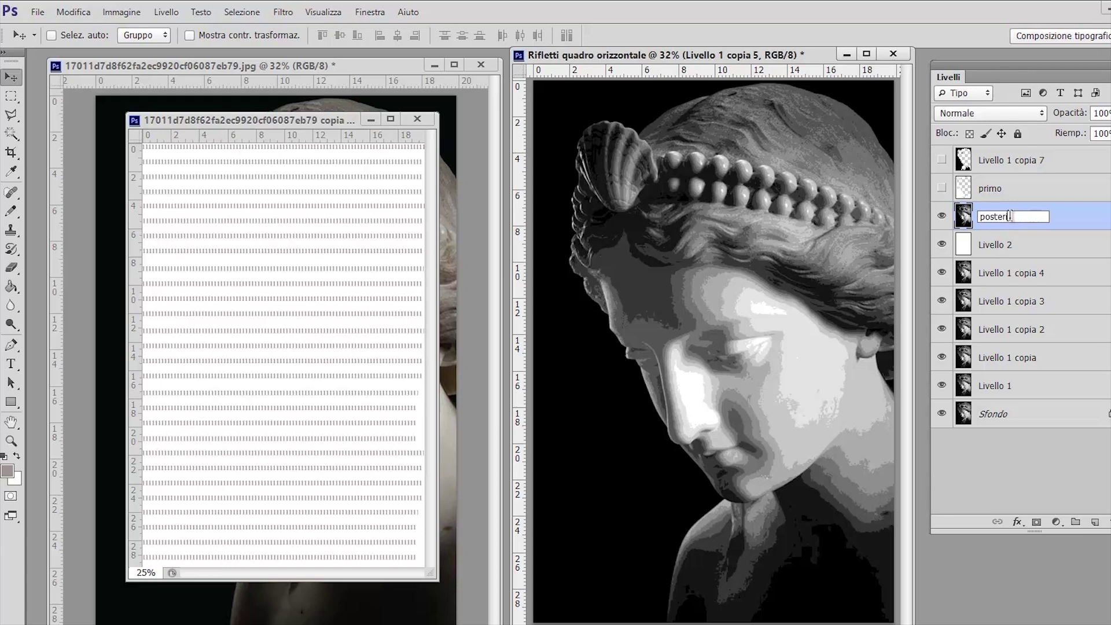
{"action": "type", "text": "izza"}
{"action": "key", "text": "Return"}
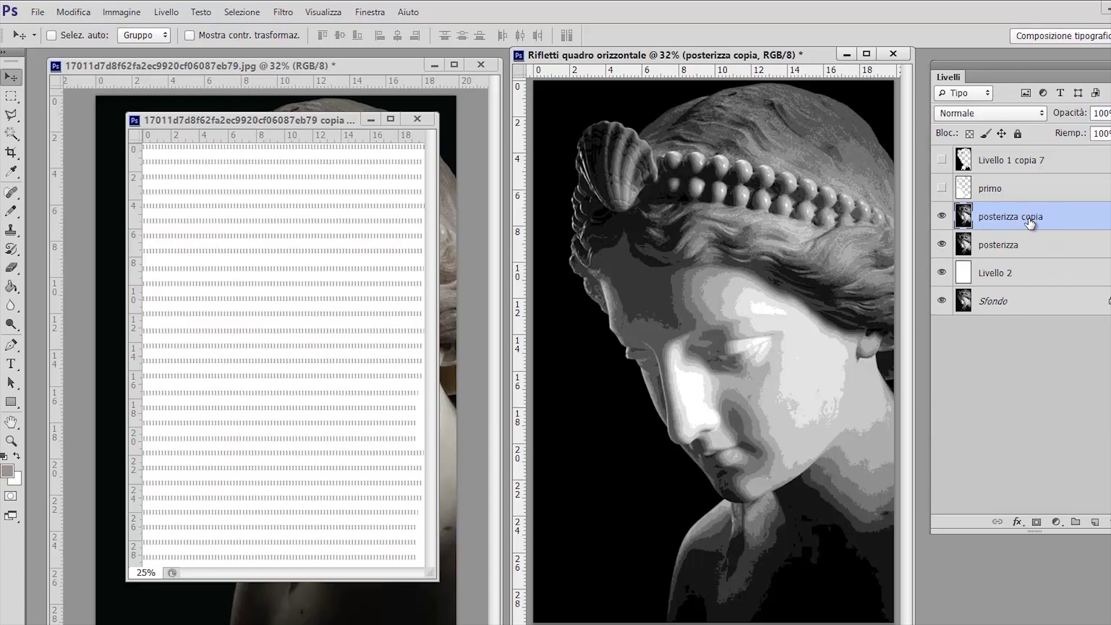
Step: Duplicate the posterizza copia layer seven times, up to posterizza copia 8, and select the Livello 1 copia 7 layer
{"action": "key", "text": "ctrl+j"}
{"action": "key", "text": "ctrl+j"}
{"action": "key", "text": "ctrl+j"}
{"action": "key", "text": "ctrl+j"}
{"action": "key", "text": "ctrl+j"}
{"action": "key", "text": "ctrl+j"}
{"action": "key", "text": "ctrl+j"}
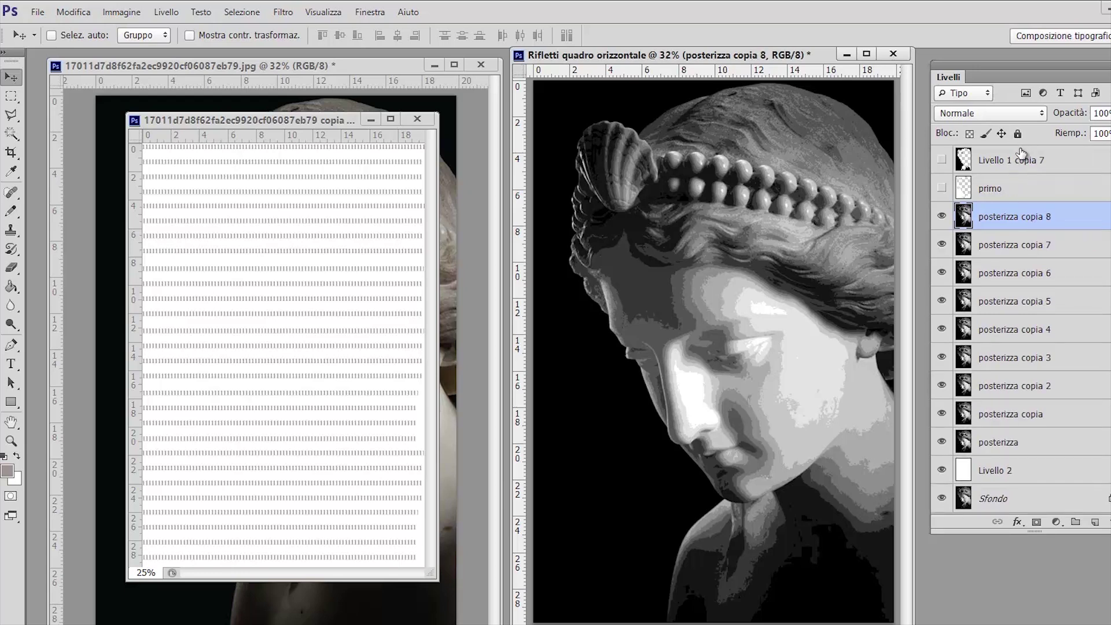
{"action": "left_click", "coordinate": [1021, 156]}
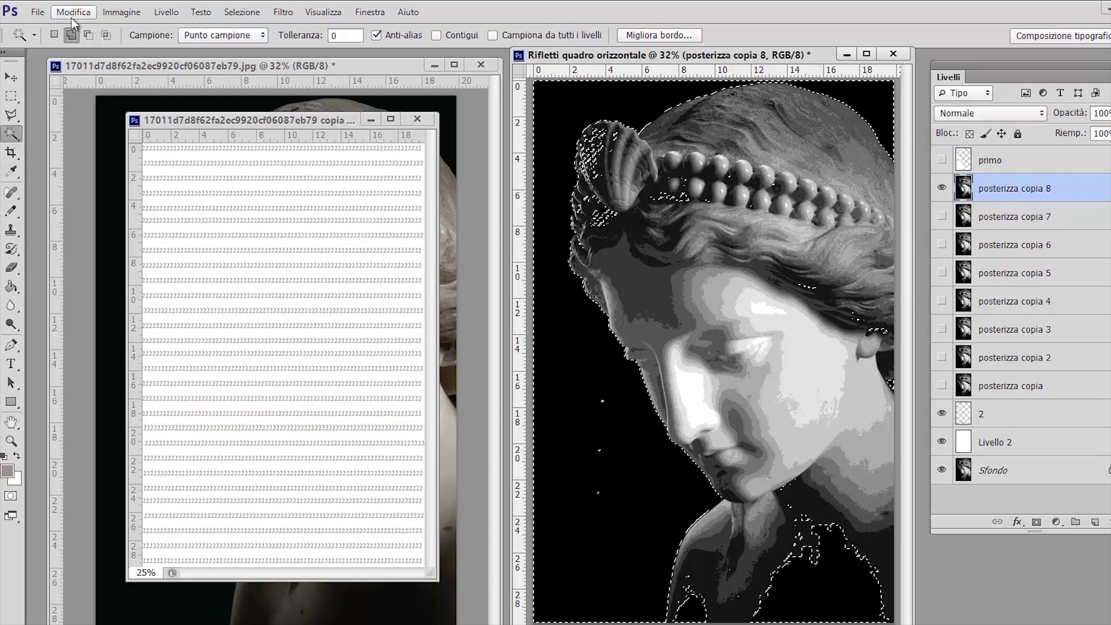
Step: Fill the selected darkest areas of the posterizza copia 8 layer with a custom pattern at 100% opacity in Normale mode
{"action": "left_click", "coordinate": [73, 12]}
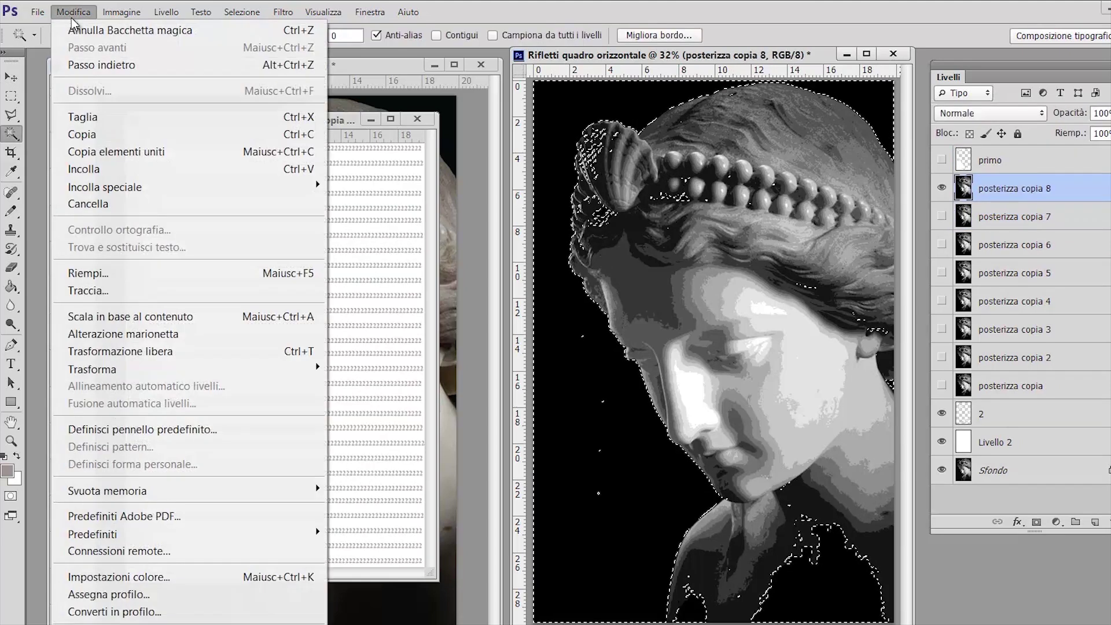
{"action": "left_click", "coordinate": [89, 274]}
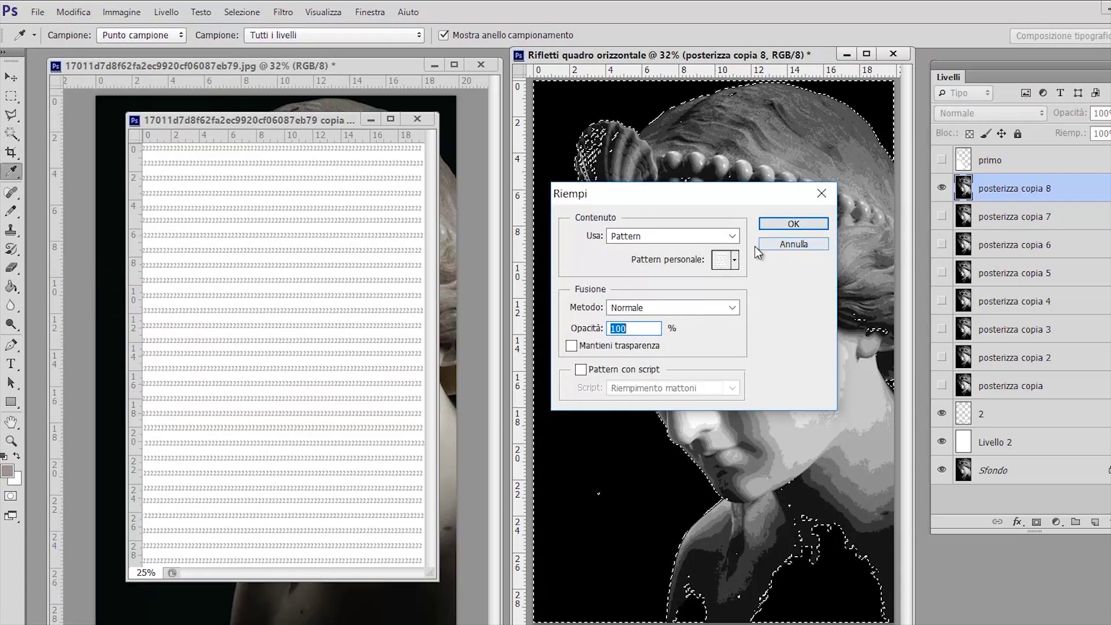
{"action": "left_click", "coordinate": [735, 261]}
{"action": "left_click", "coordinate": [653, 314]}
{"action": "left_click", "coordinate": [767, 232]}
{"action": "left_click", "coordinate": [789, 224]}
{"action": "key", "text": "w"}
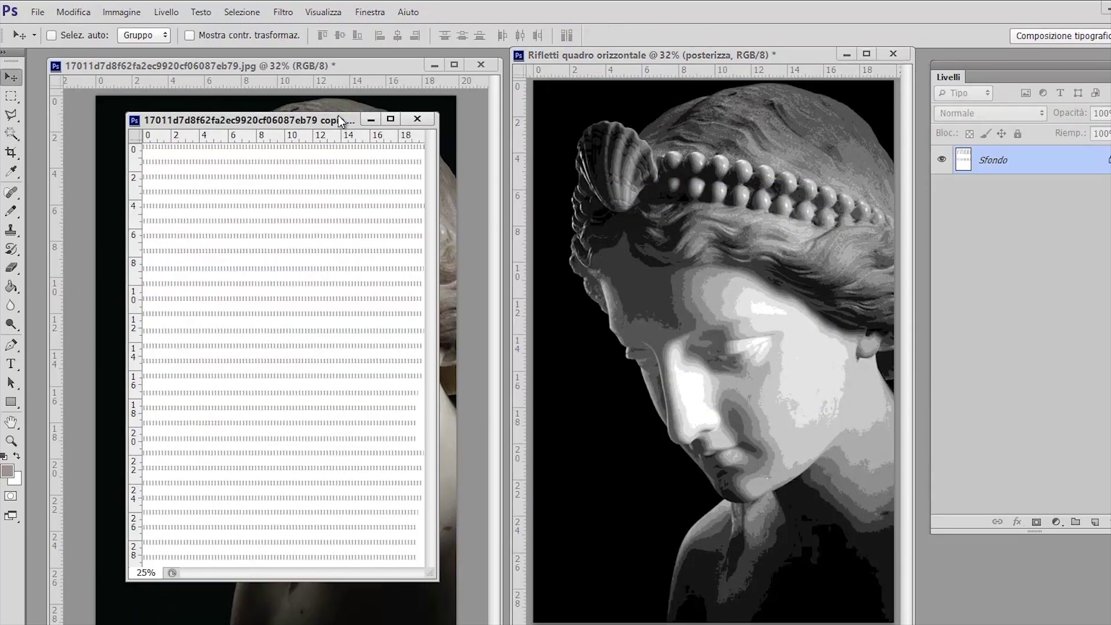
Step: Clear the page of 1s and write five rows of 2s across its upper edge in Times New Roman Bold 14 pt
{"action": "key", "text": "ctrl+z"}
{"action": "key", "text": "t"}
{"action": "left_click", "coordinate": [151, 150]}
{"action": "type", "text": "?????????????????????????????????"}
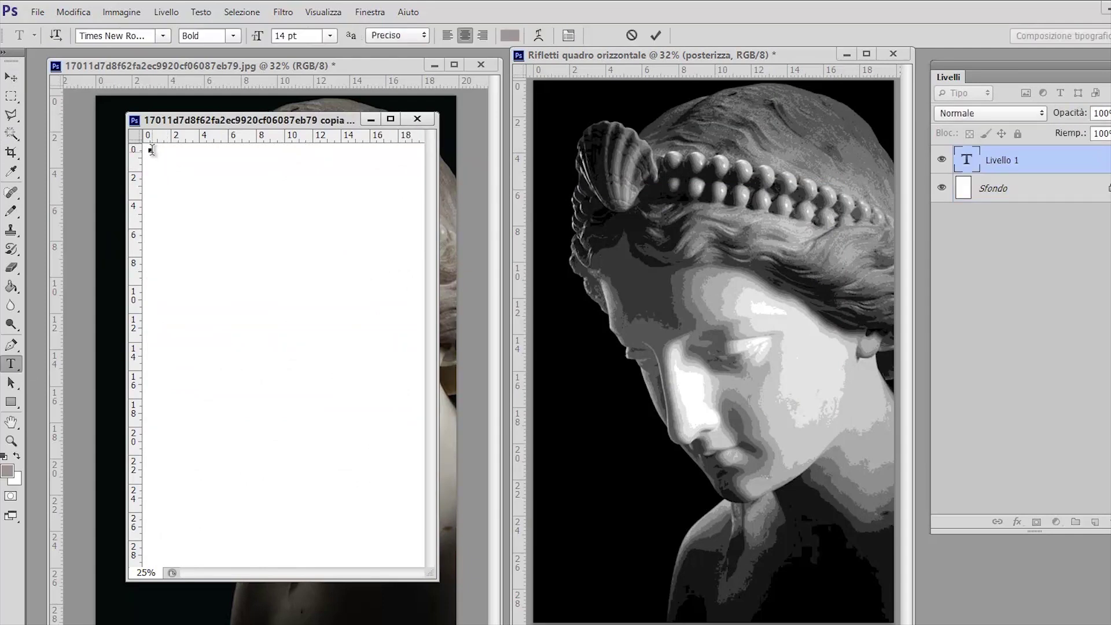
{"action": "type", "text": "???????????????????????????????????????????????????????????????????????????????????????????????????????????"}
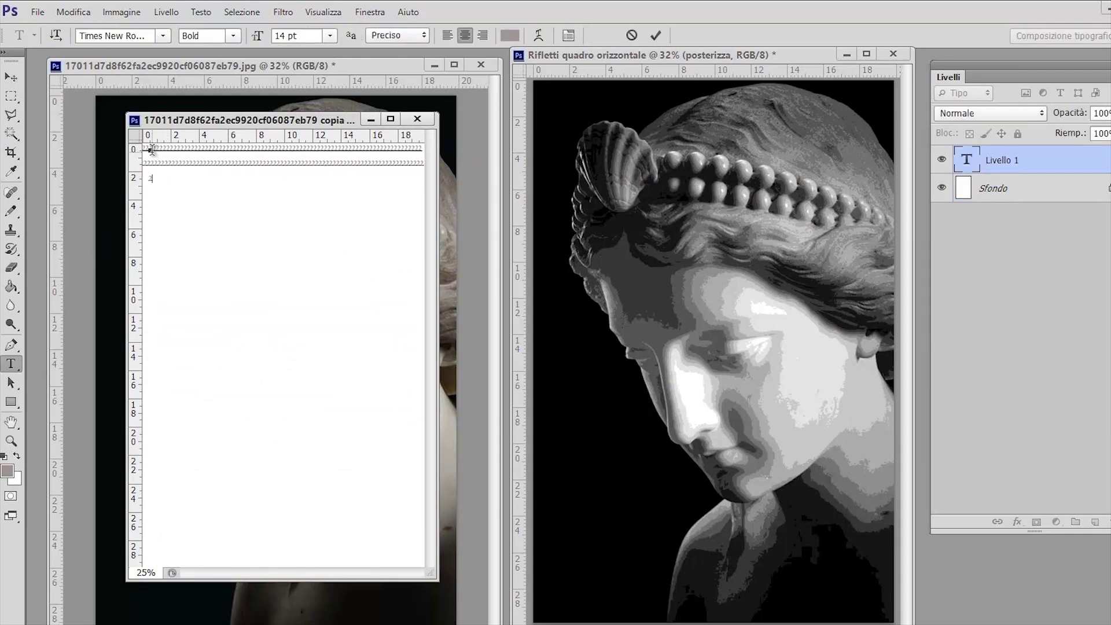
{"action": "type", "text": "???????????????????????????????????????????????????????????????????????????????????????????????????????????"}
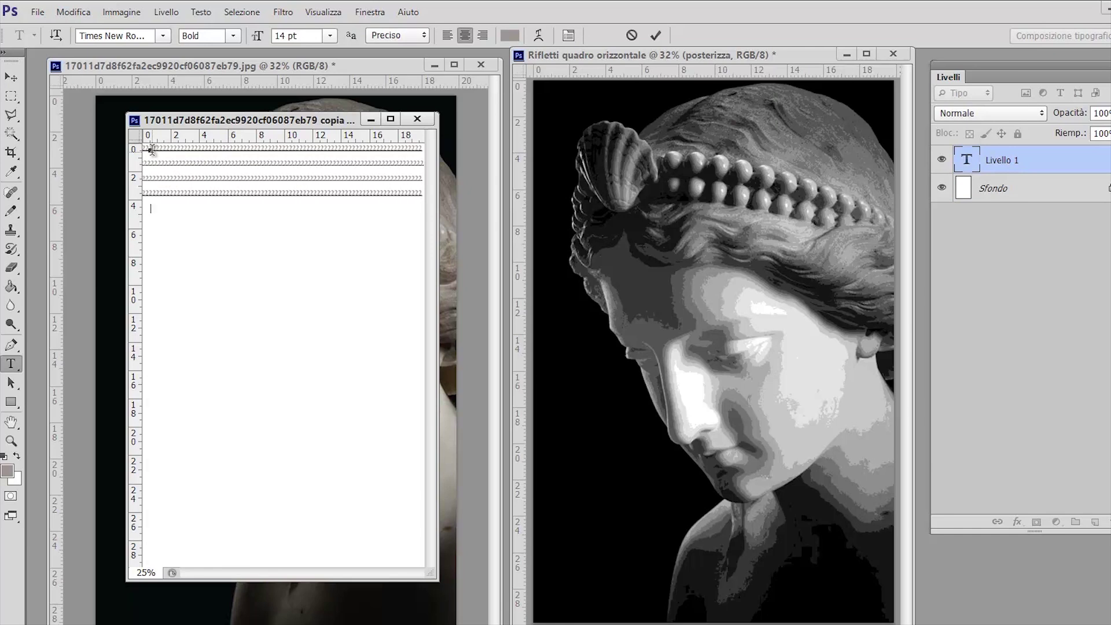
{"action": "type", "text": "???????????????????????"}
{"action": "key", "text": "ctrl+Return"}
Step: Flatten the page and copy the block of five rows of 2s onto new layers
{"action": "left_click", "coordinate": [166, 11]}
{"action": "left_click", "coordinate": [215, 596]}
{"action": "key", "text": "m"}
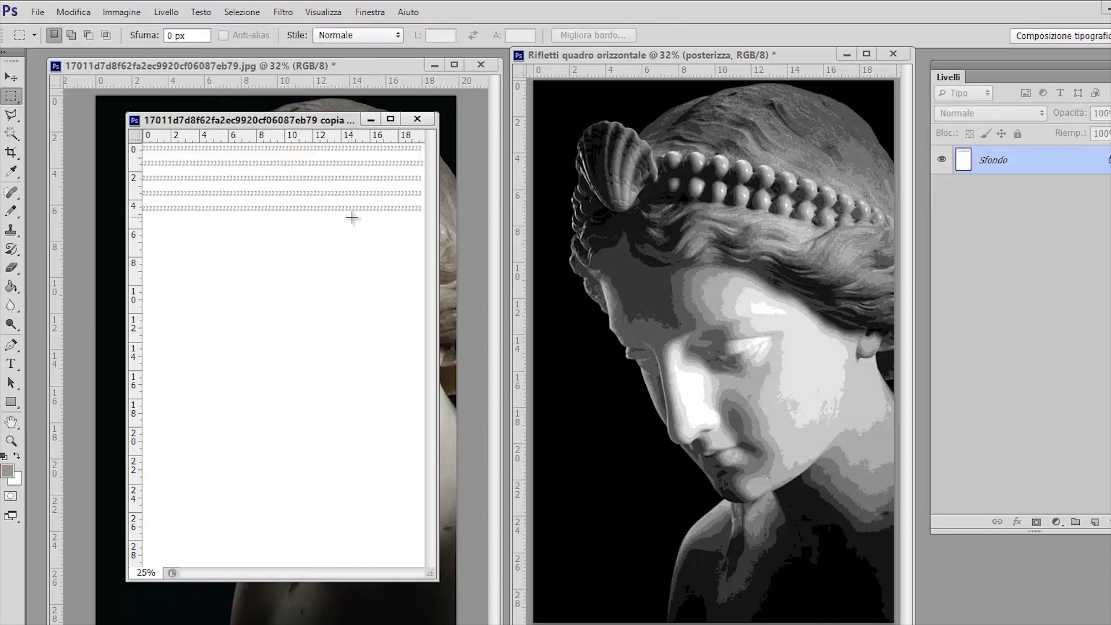
{"action": "left_click_drag", "start_coordinate": [425, 213], "coordinate": [127, 149]}
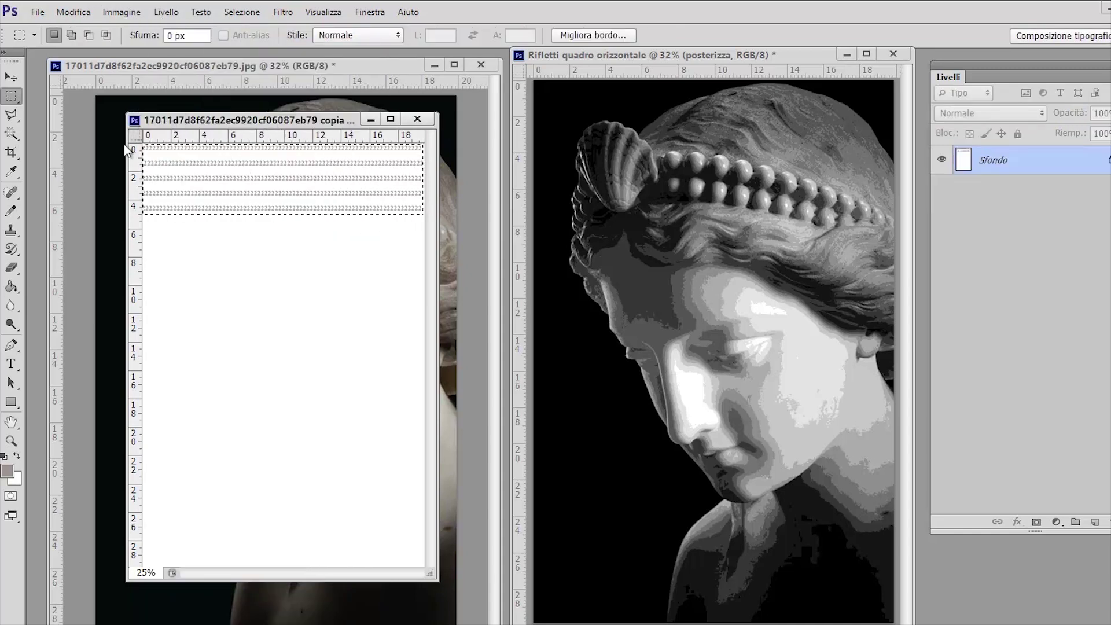
{"action": "key", "text": "ctrl+j"}
{"action": "key", "text": "ctrl+j"}
{"action": "key", "text": "ctrl+j"}
Step: Distribute the copied blocks of 2s over the middle and lower parts of the page, adding one more copy
{"action": "key", "text": "v"}
{"action": "left_click_drag", "start_coordinate": [228, 241], "coordinate": [260, 356]}
{"action": "key", "text": "ctrl+j"}
{"action": "left_click_drag", "start_coordinate": [322, 202], "coordinate": [321, 298]}
Step: Close the remaining gaps by moving the blocks on the lower layers and adding another copy, so rows of 2s cover the page
{"action": "left_click", "coordinate": [1004, 191]}
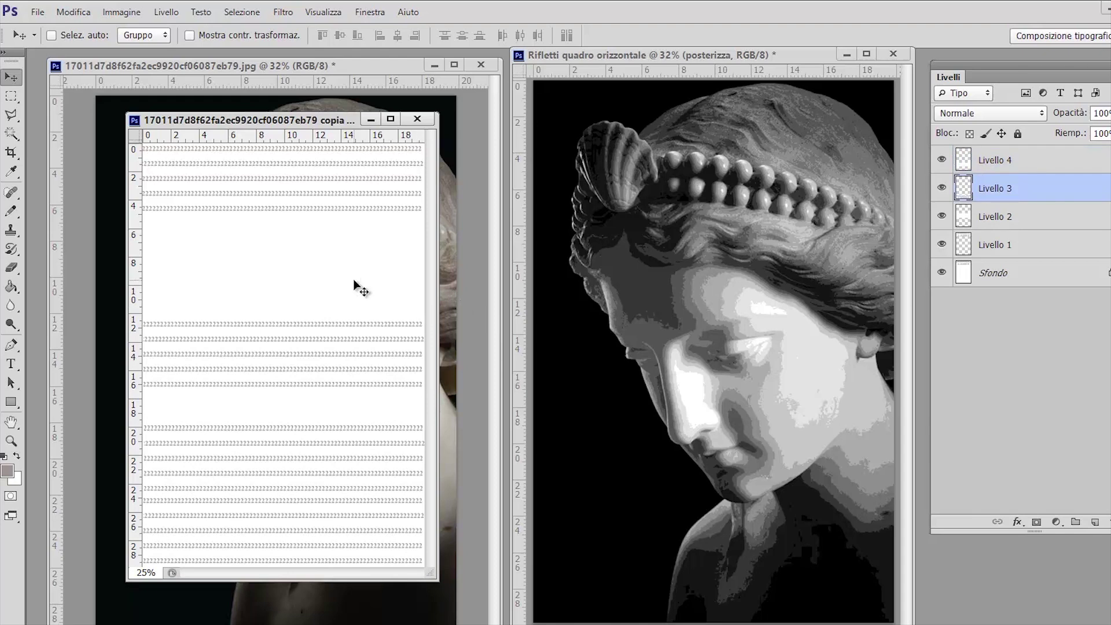
{"action": "left_click", "coordinate": [1033, 214]}
{"action": "mouse_move", "coordinate": [337, 255]}
{"action": "left_mouse_down"}
{"action": "mouse_move", "coordinate": [346, 268]}
{"action": "mouse_move", "coordinate": [335, 276]}
{"action": "left_mouse_up"}
{"action": "left_click", "coordinate": [1049, 243]}
{"action": "left_click_drag", "start_coordinate": [322, 162], "coordinate": [300, 231]}
{"action": "key", "text": "ctrl+v"}
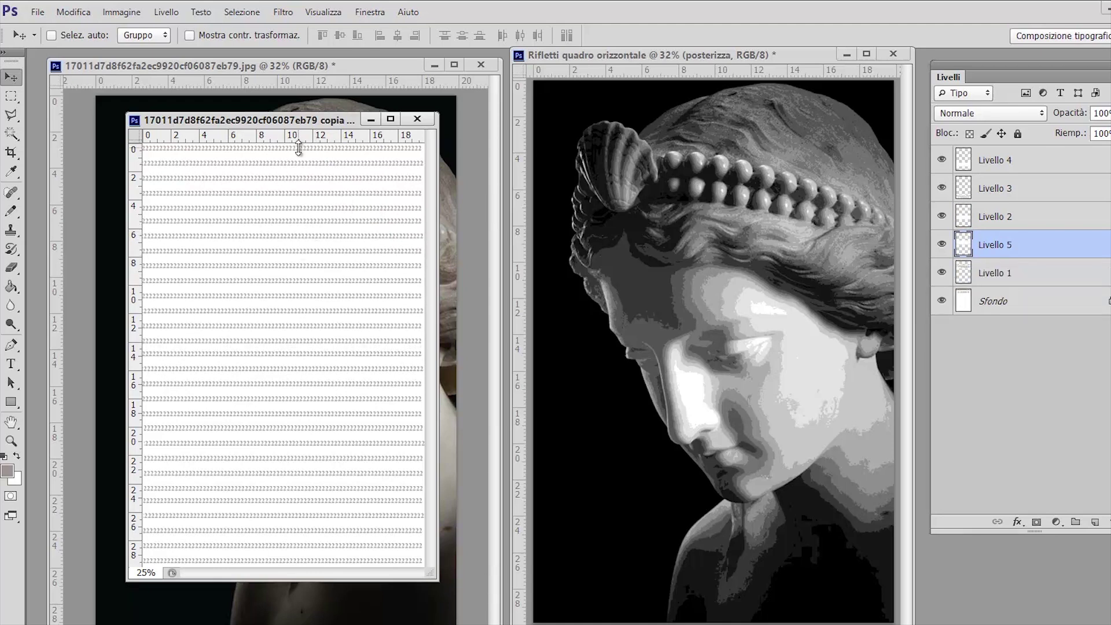
Step: Flatten the page of 2s and define it as a pattern named "due"
{"action": "left_click", "coordinate": [165, 12]}
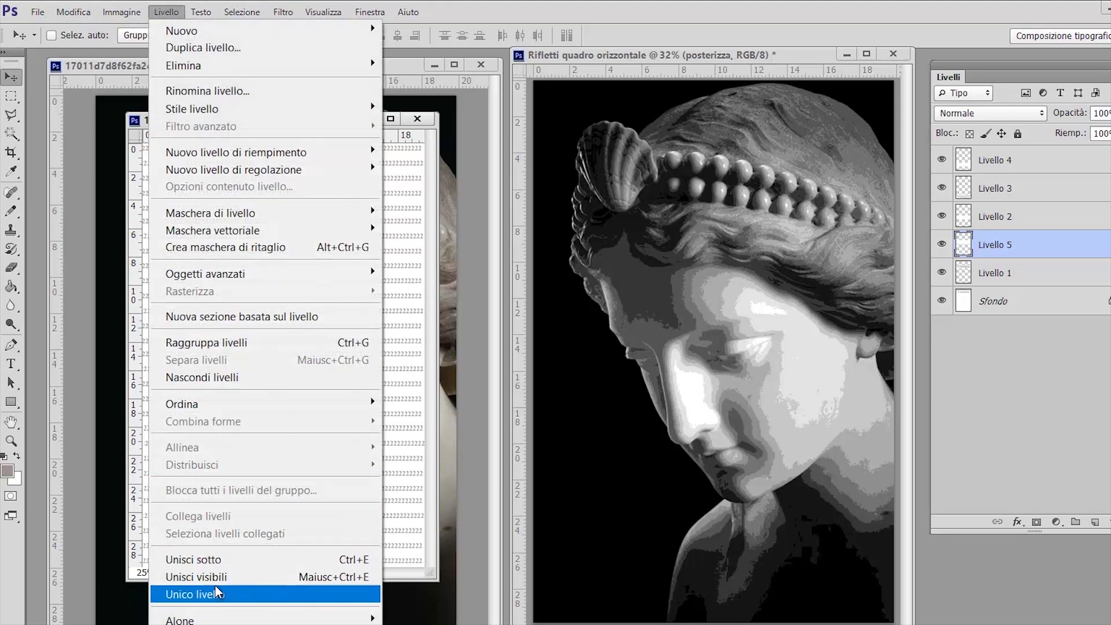
{"action": "left_click", "coordinate": [218, 594]}
{"action": "left_click", "coordinate": [73, 12]}
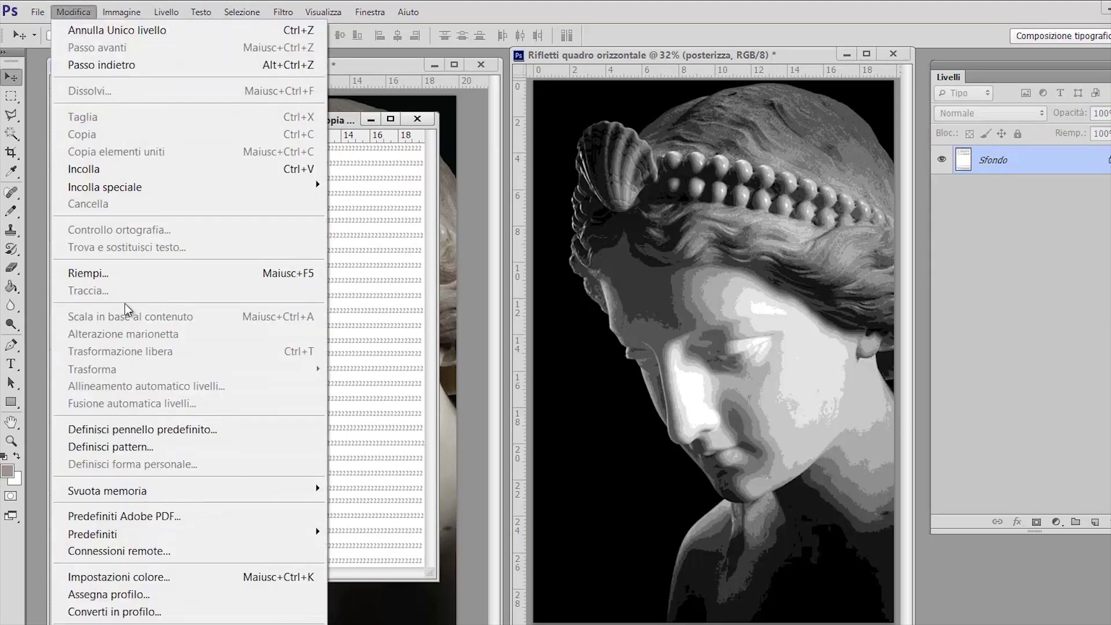
{"action": "left_click", "coordinate": [137, 455]}
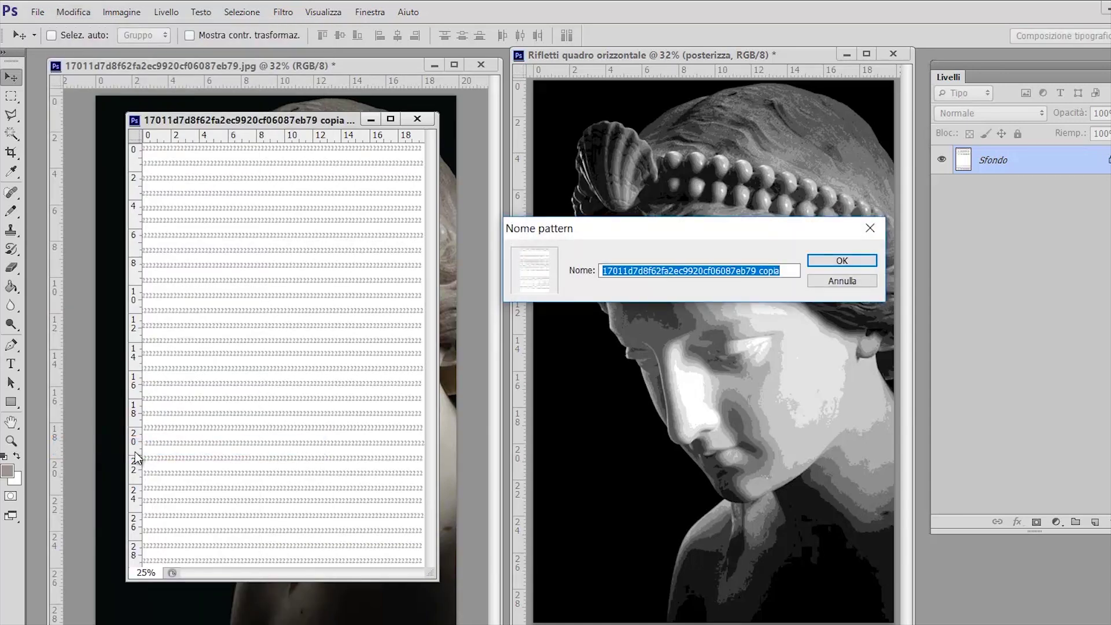
{"action": "type", "text": "due"}
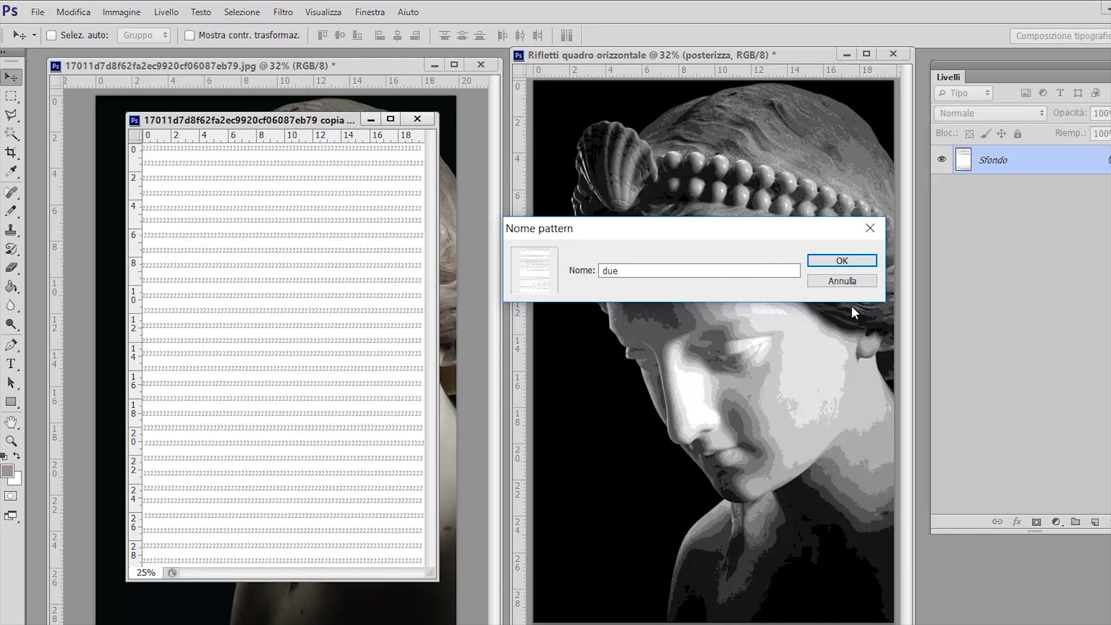
{"action": "left_click", "coordinate": [842, 262]}
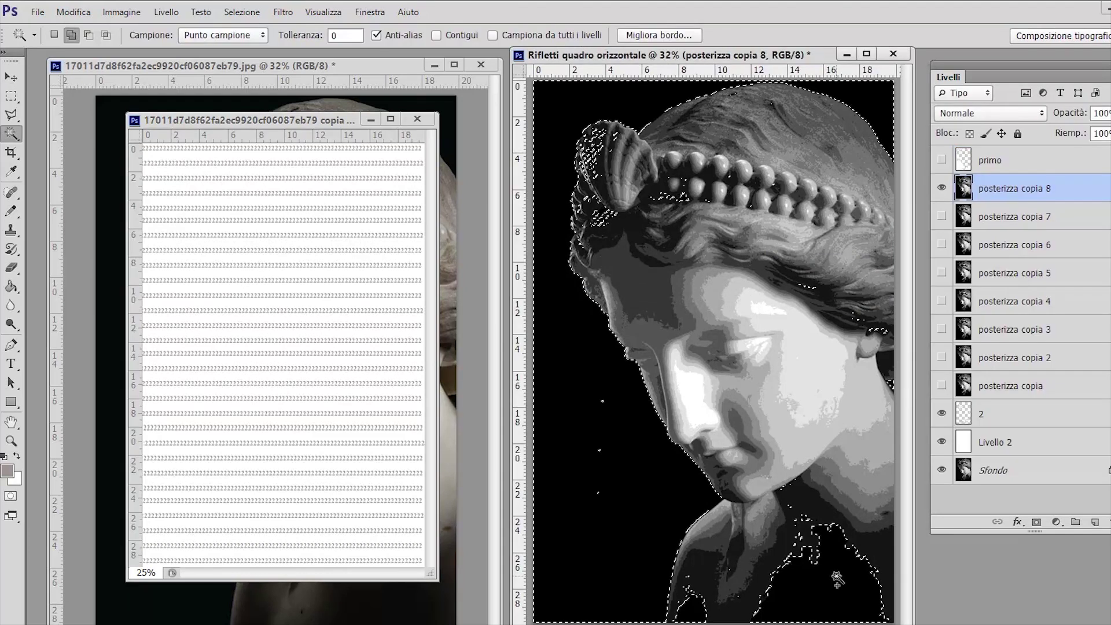
Step: Fill the selected black areas of the posterizza copia 8 layer with the pattern of 1s at 100% opacity, and deselect
{"action": "left_click", "coordinate": [73, 11]}
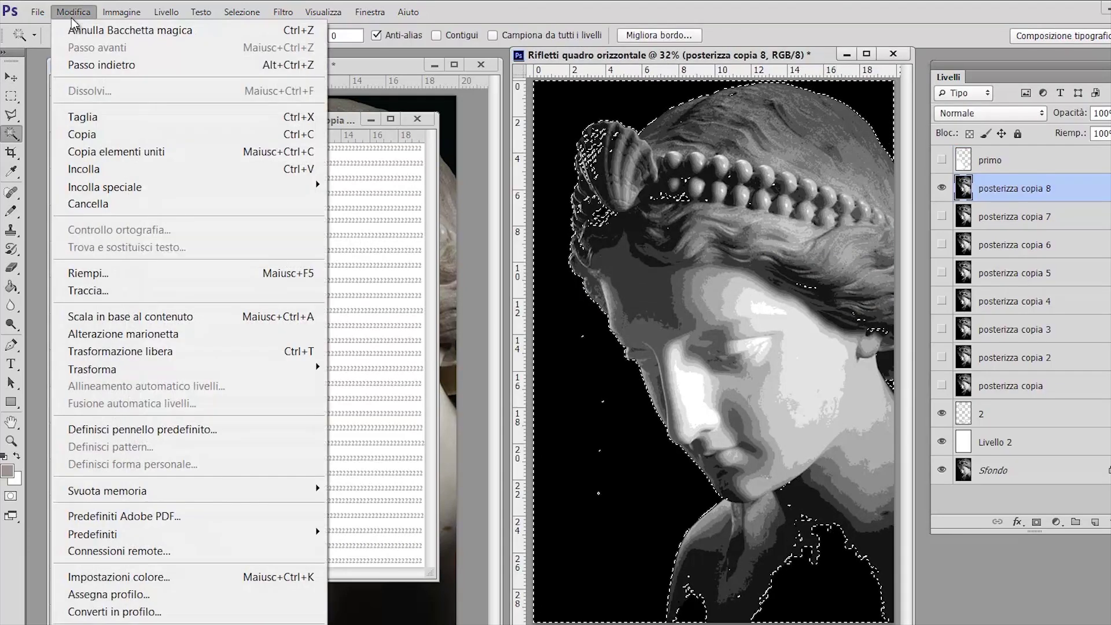
{"action": "left_click", "coordinate": [93, 274]}
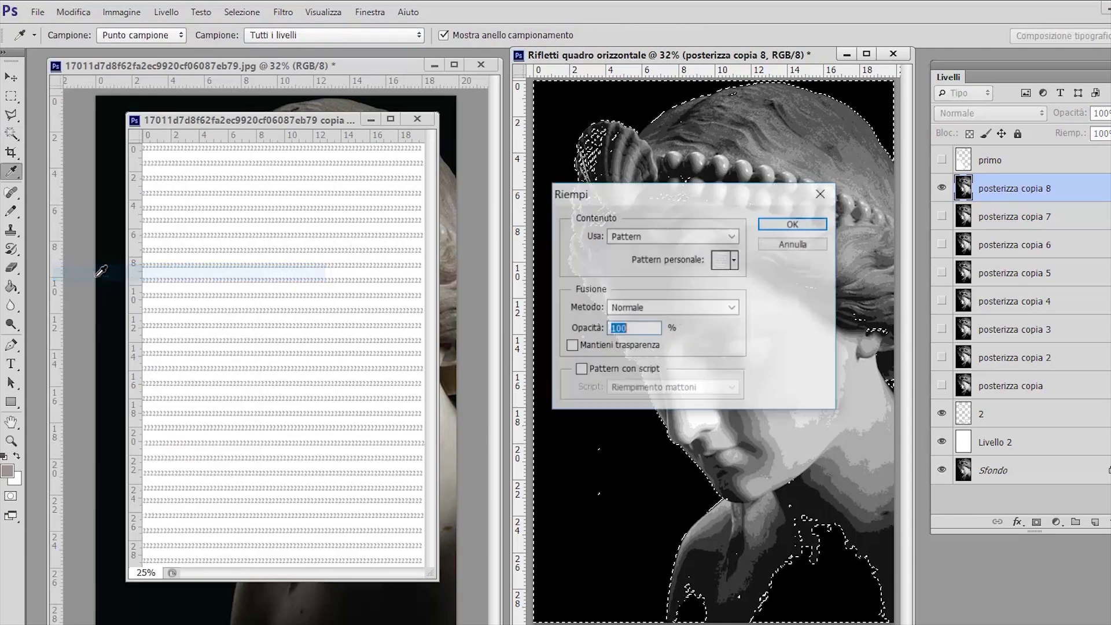
{"action": "left_click", "coordinate": [734, 260]}
{"action": "left_click", "coordinate": [675, 322]}
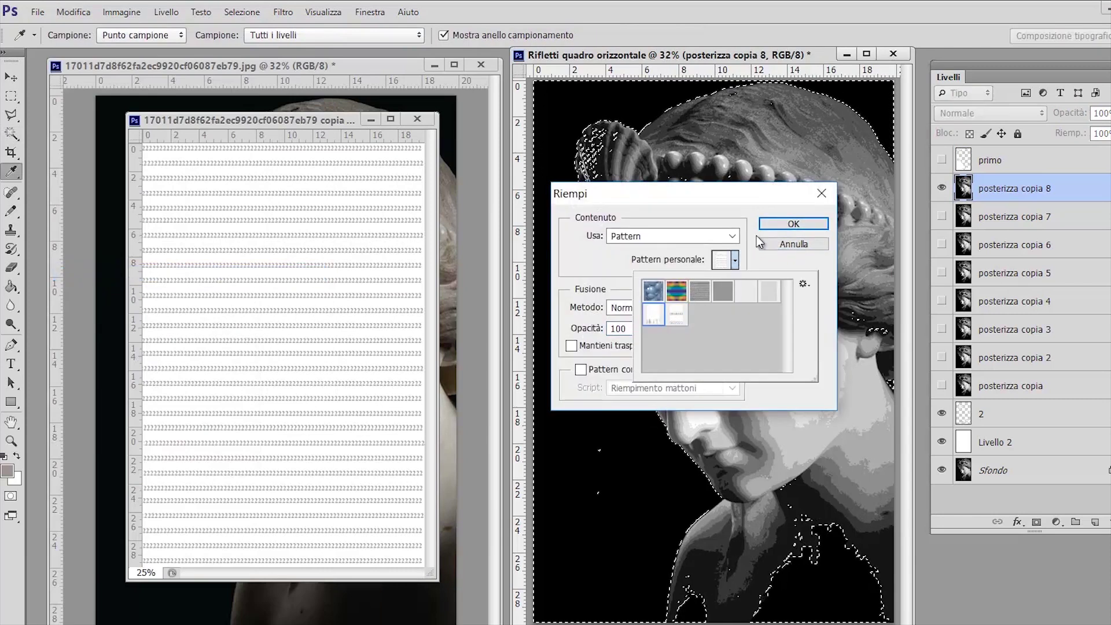
{"action": "left_click", "coordinate": [774, 224]}
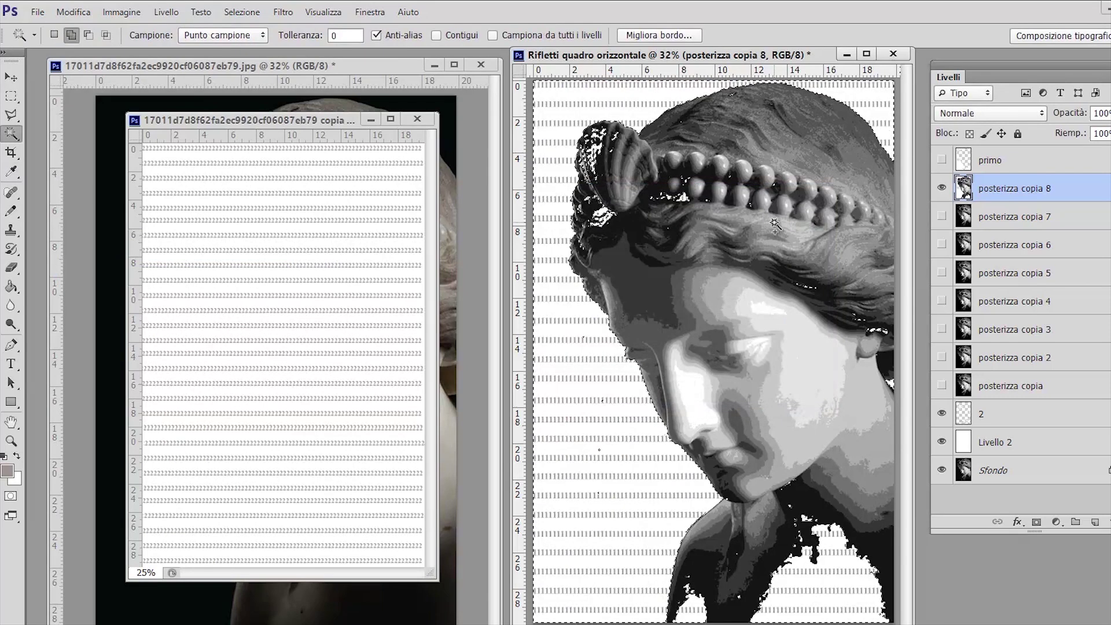
{"action": "key", "text": "ctrl+d"}
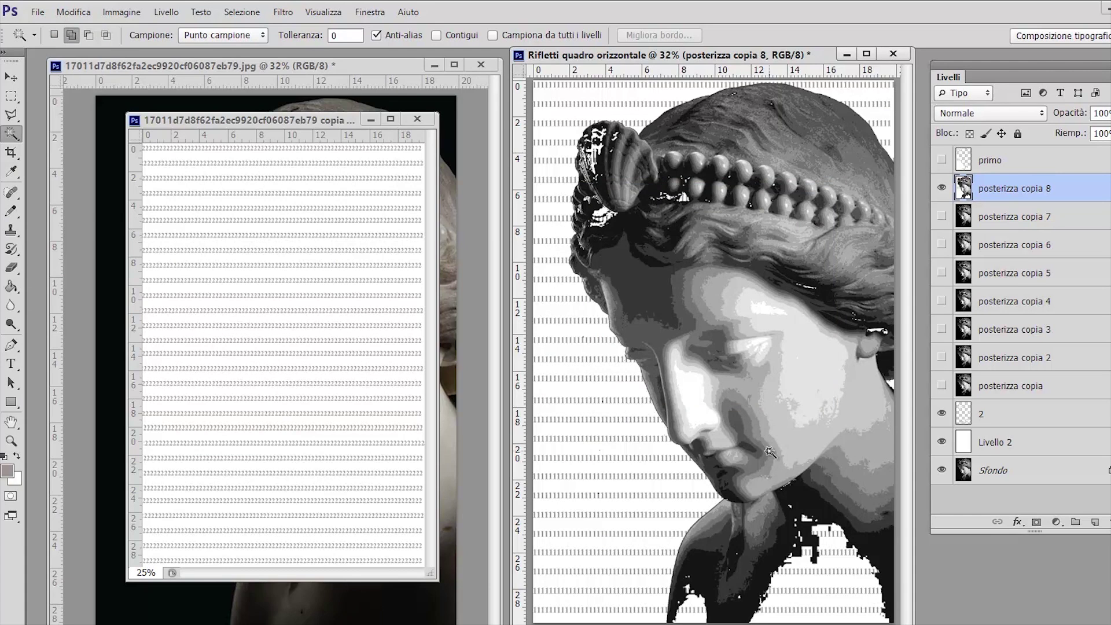
Step: Select the darkest remaining grey tone of the posterized statue and fill it with the pattern of 2s
{"action": "left_click", "coordinate": [806, 496]}
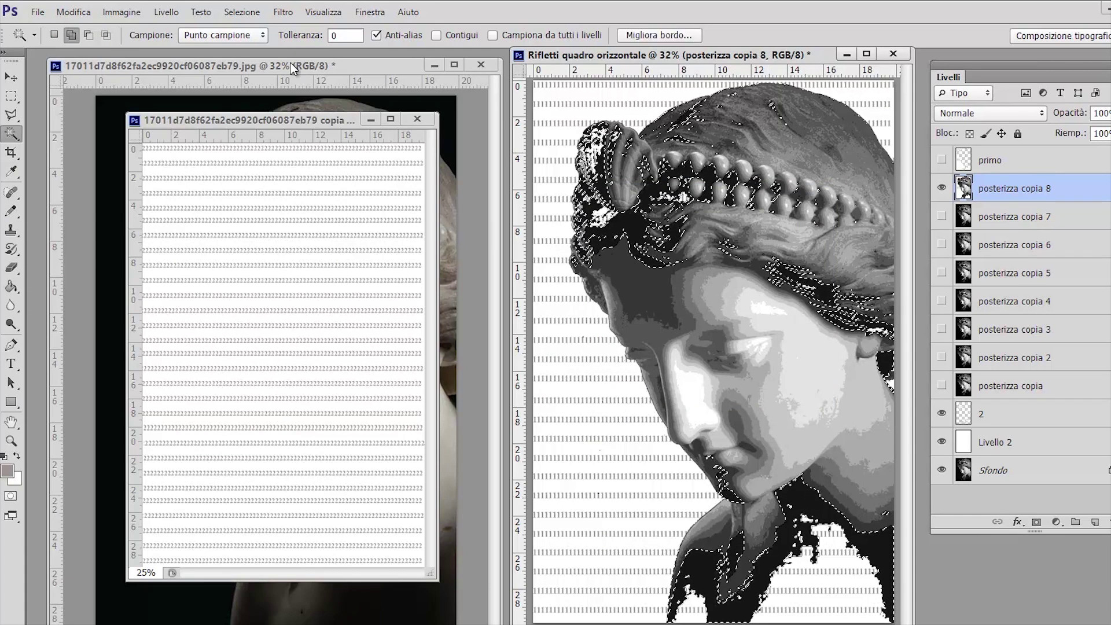
{"action": "left_click", "coordinate": [73, 12]}
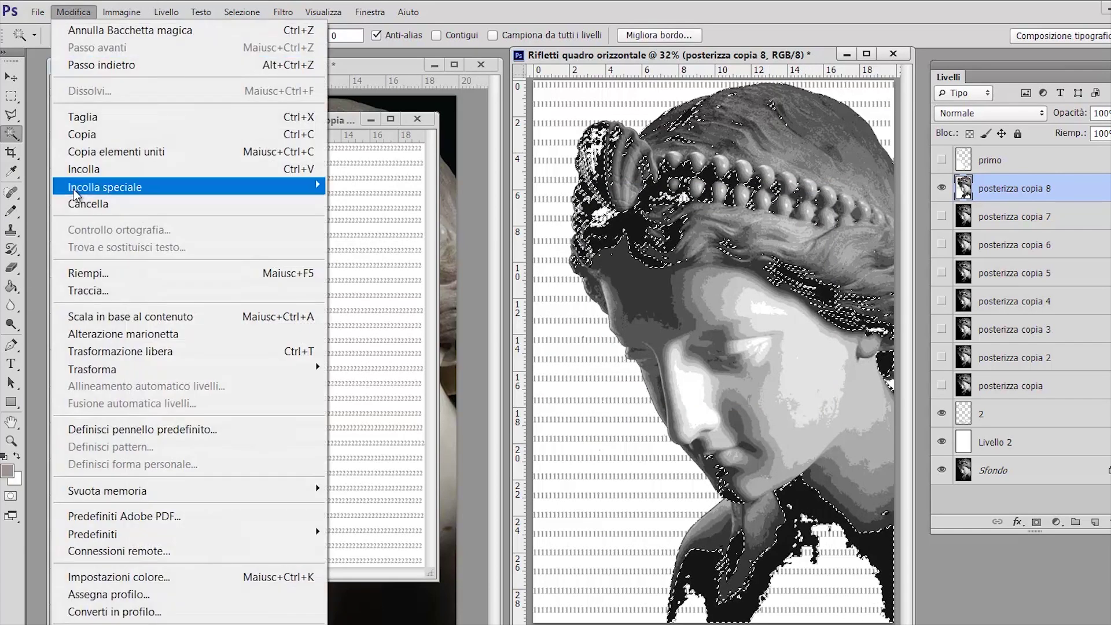
{"action": "left_click", "coordinate": [84, 271]}
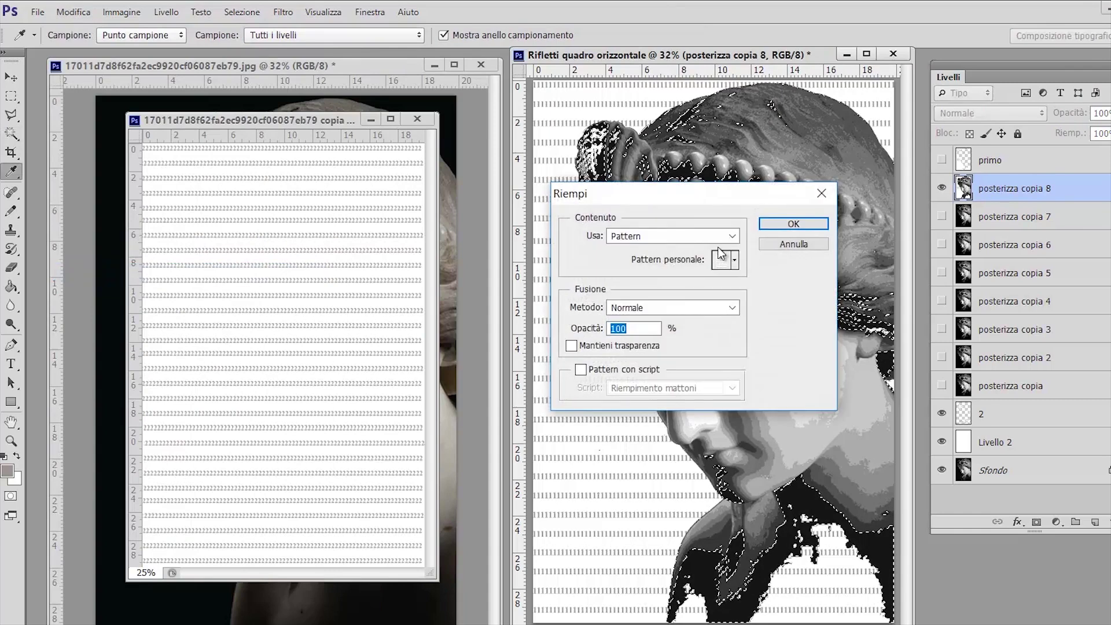
{"action": "left_click", "coordinate": [736, 260]}
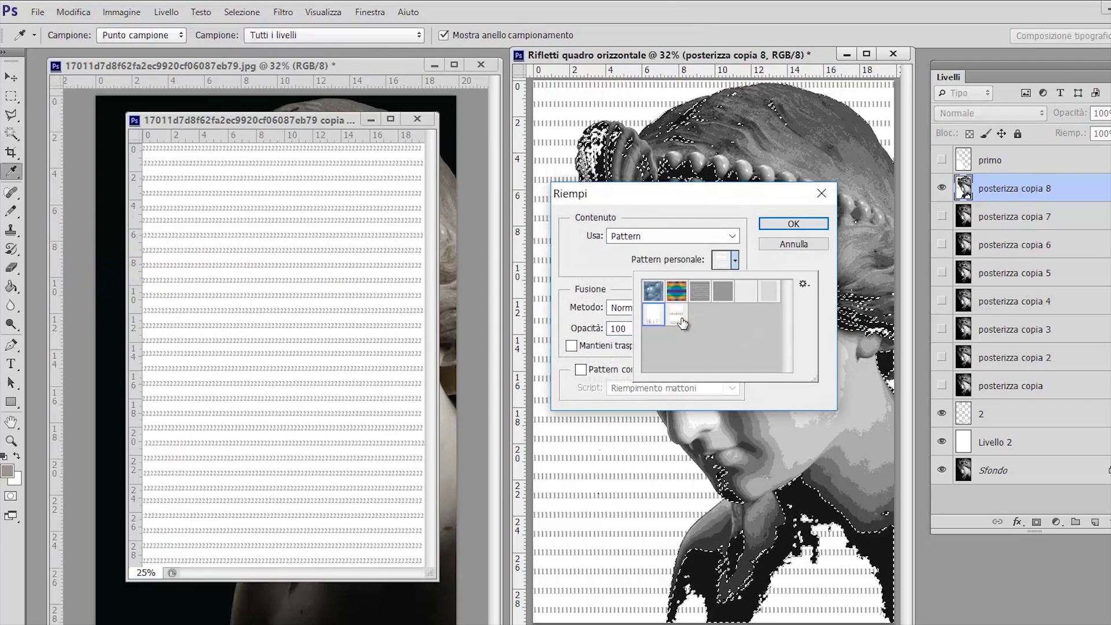
{"action": "left_click", "coordinate": [792, 225]}
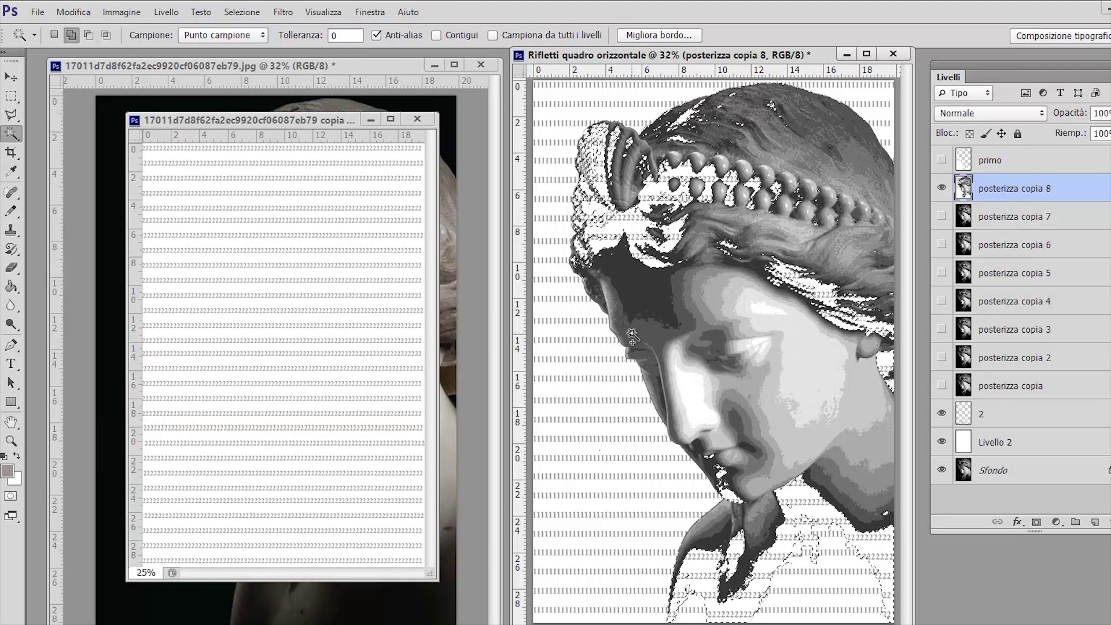
Step: Clear the page of 2s and write three rows of 3s across its upper edge in Times New Roman Bold 14 pt
{"action": "left_click", "coordinate": [327, 123]}
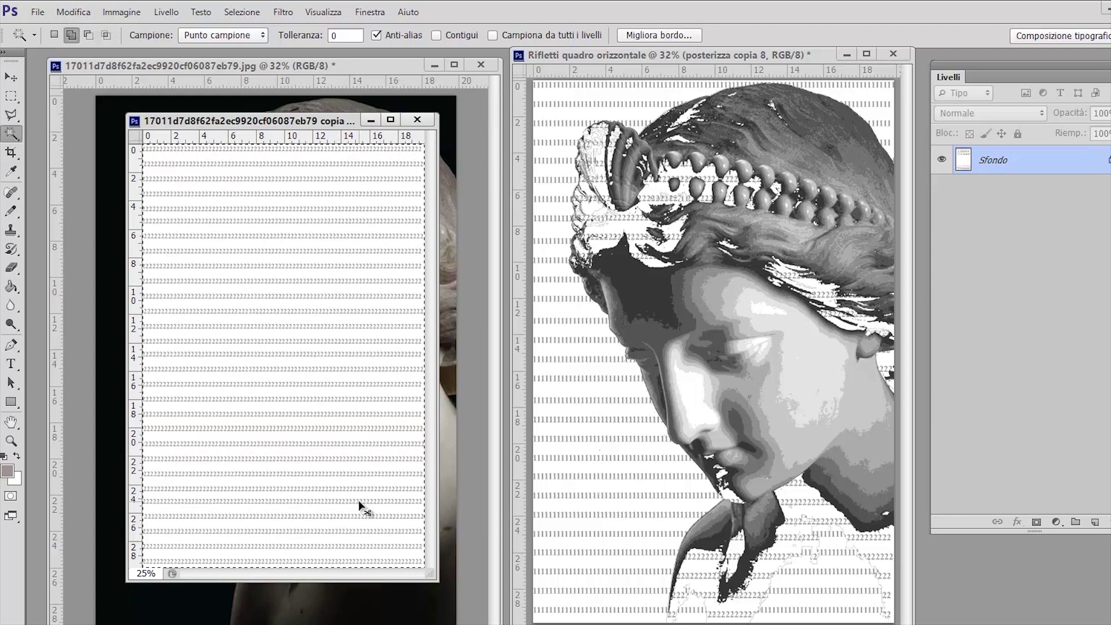
{"action": "key", "text": "Delete"}
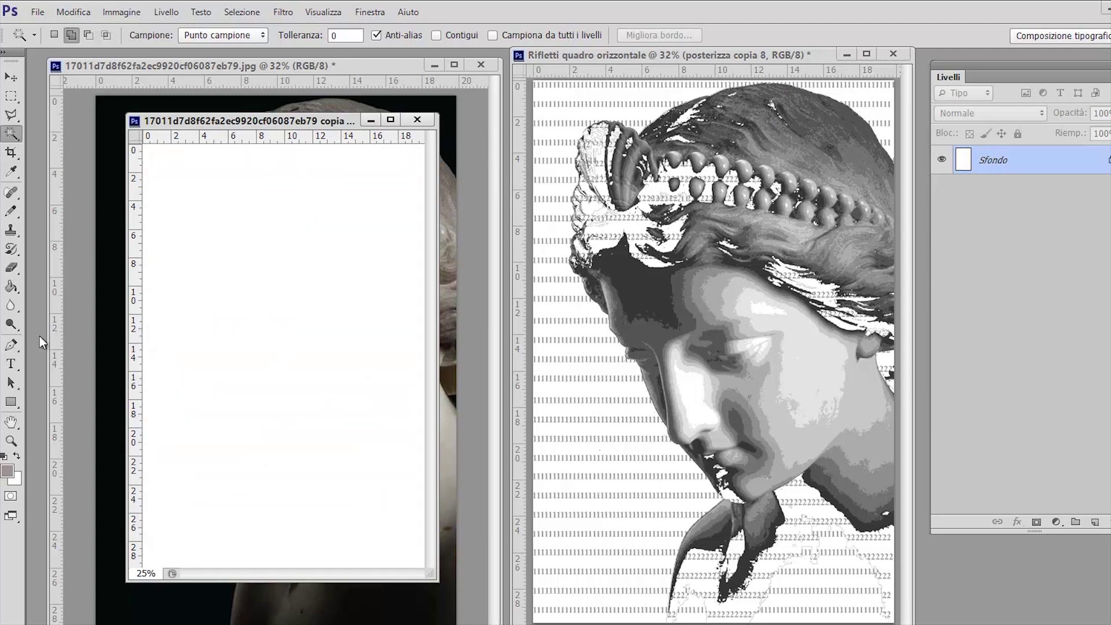
{"action": "left_click", "coordinate": [12, 364]}
{"action": "left_click", "coordinate": [151, 150]}
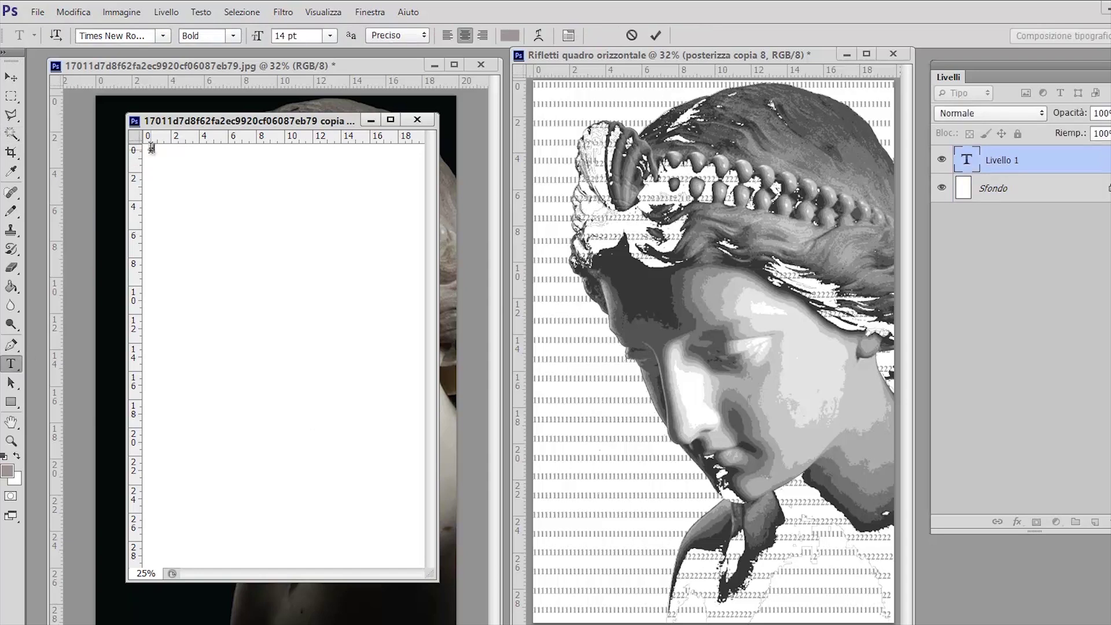
{"action": "type", "text": "111111111111111111111111111111111111111122222222222222222222222222222222222222"}
{"action": "key", "text": "Return"}
{"action": "type", "text": "1111111111111111111111111111111111111111"}
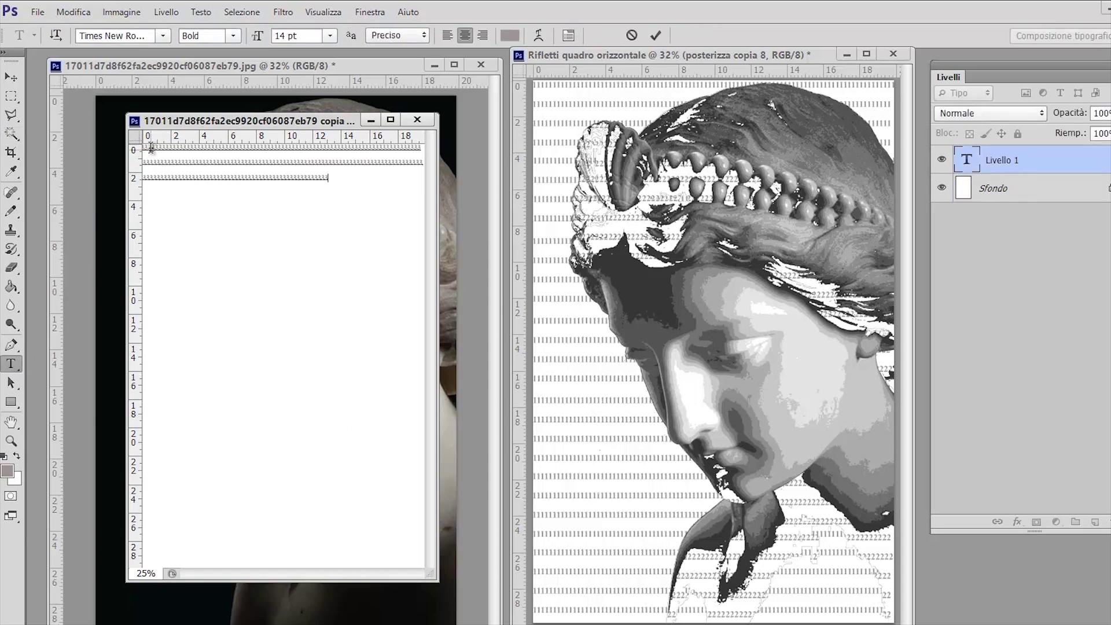
Step: Merge the text into the page and copy the block of three rows of 3s onto new layers
{"action": "left_click", "coordinate": [656, 35]}
{"action": "key", "text": "ctrl+e"}
{"action": "key", "text": "m"}
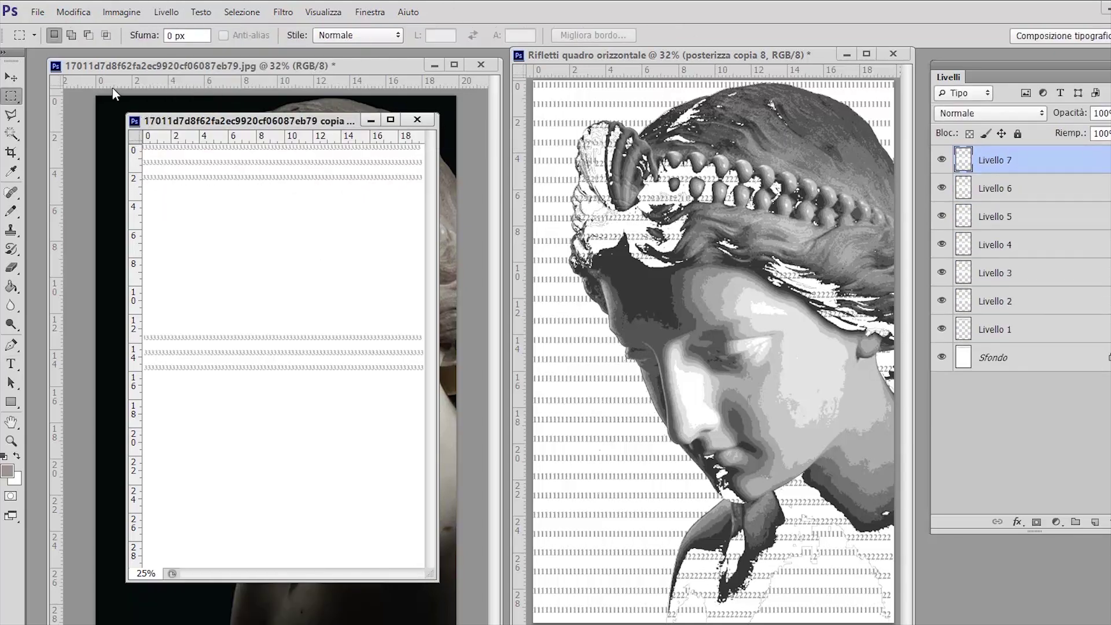
Step: Distribute the copied blocks of 3s down the page, moving one layer at a time from the topmost layer downward
{"action": "key", "text": "v"}
{"action": "left_click_drag", "start_coordinate": [273, 165], "coordinate": [272, 365]}
{"action": "key", "text": "alt+bracketleft"}
{"action": "left_click_drag", "start_coordinate": [348, 168], "coordinate": [368, 308]}
{"action": "key", "text": "alt+bracketleft"}
{"action": "left_click_drag", "start_coordinate": [370, 167], "coordinate": [356, 272]}
{"action": "key", "text": "alt+bracketleft"}
{"action": "left_click_drag", "start_coordinate": [312, 166], "coordinate": [312, 220]}
{"action": "key", "text": "alt+bracketleft"}
{"action": "left_click_drag", "start_coordinate": [223, 193], "coordinate": [298, 211]}
{"action": "key", "text": "alt+bracketleft"}
Step: Close the remaining gaps by repositioning the lower layers' blocks and adding copies, so rows of 3s cover the page
{"action": "left_click", "coordinate": [1012, 334]}
{"action": "left_click_drag", "start_coordinate": [330, 254], "coordinate": [338, 143]}
{"action": "left_click", "coordinate": [1070, 363]}
{"action": "left_click_drag", "start_coordinate": [321, 200], "coordinate": [321, 144]}
{"action": "left_click_drag", "start_coordinate": [322, 182], "coordinate": [316, 278]}
{"action": "key", "text": "alt+bracketleft"}
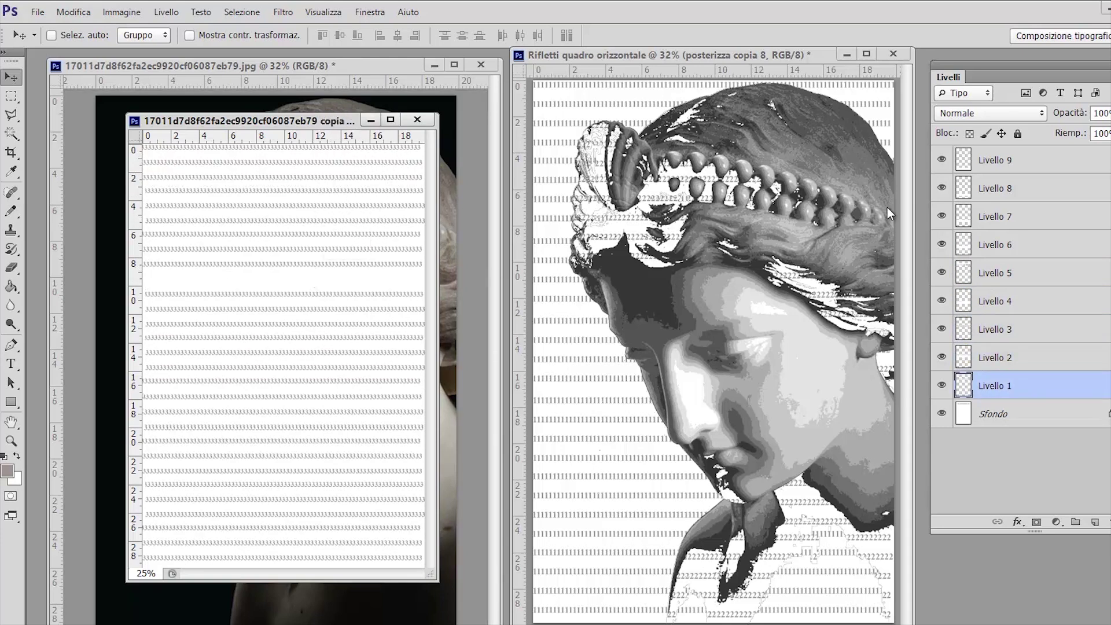
Step: Flatten the page of 3s and define it as a new pattern
{"action": "left_click", "coordinate": [167, 12]}
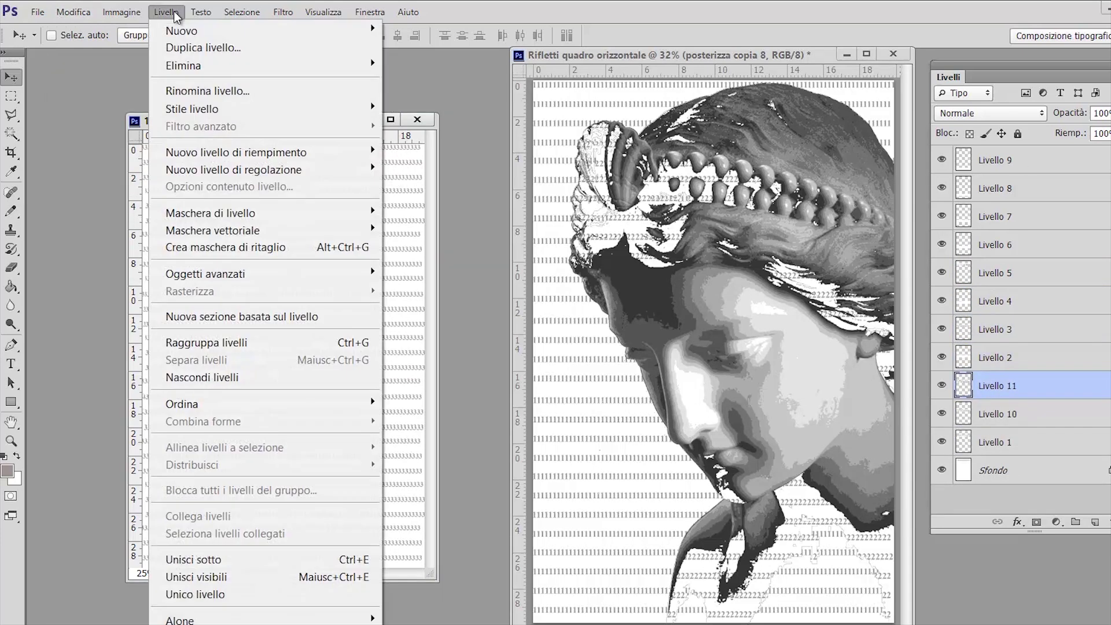
{"action": "left_click", "coordinate": [207, 594]}
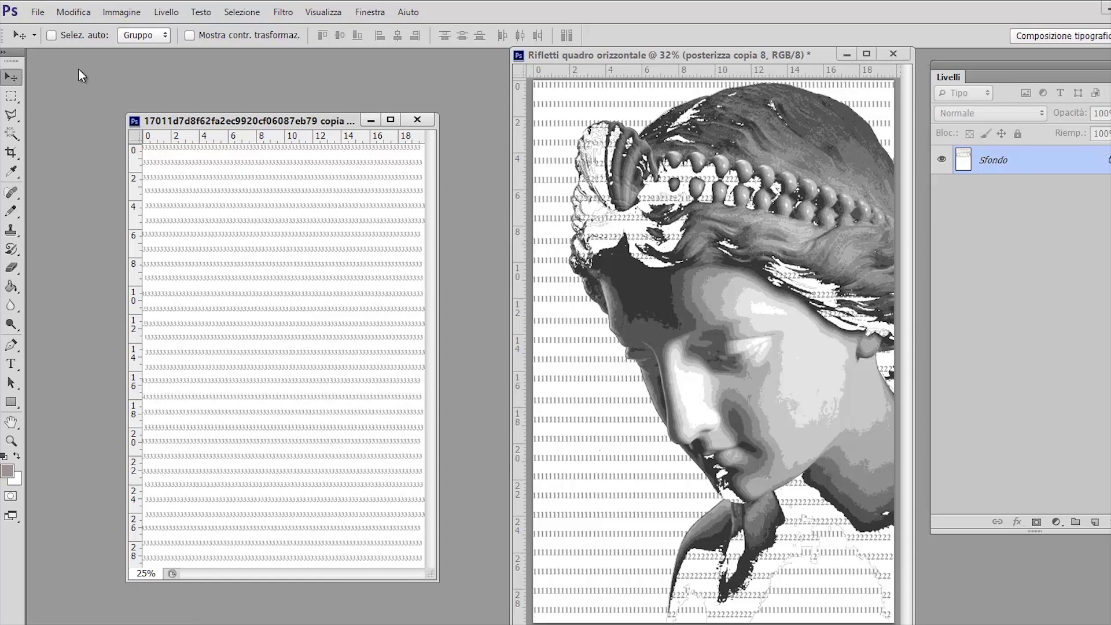
{"action": "left_click", "coordinate": [80, 13]}
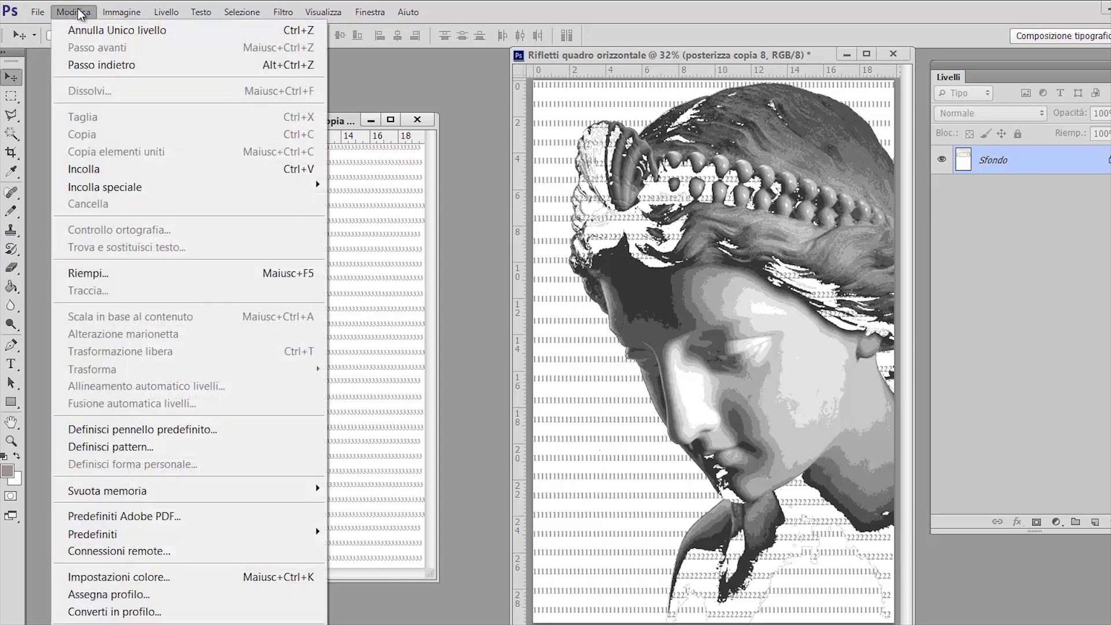
{"action": "left_click", "coordinate": [113, 444]}
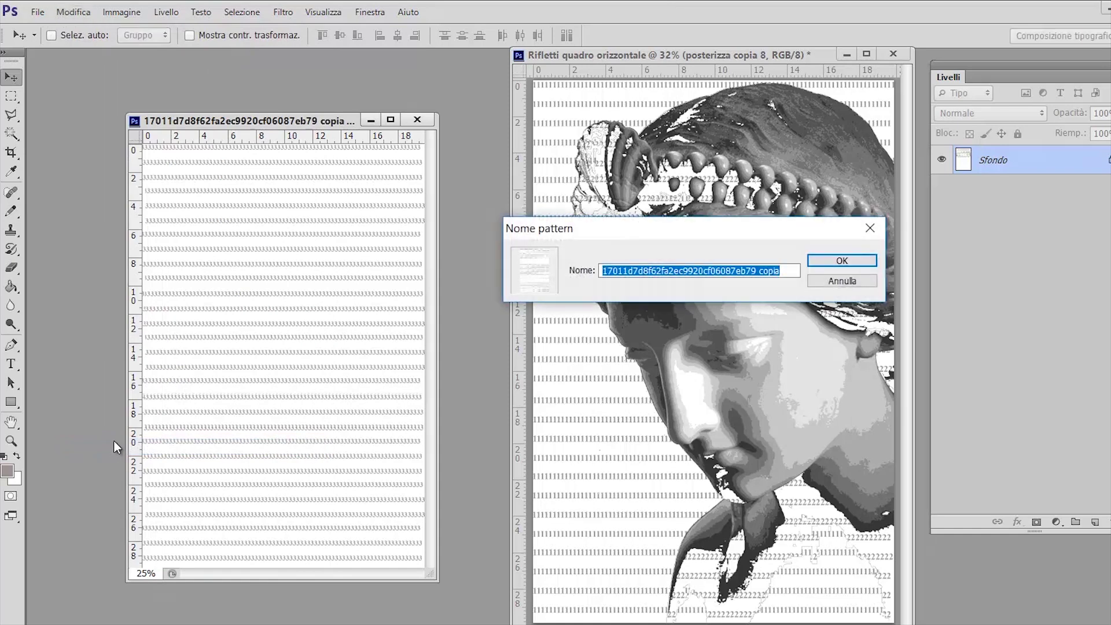
{"action": "key", "text": "Return"}
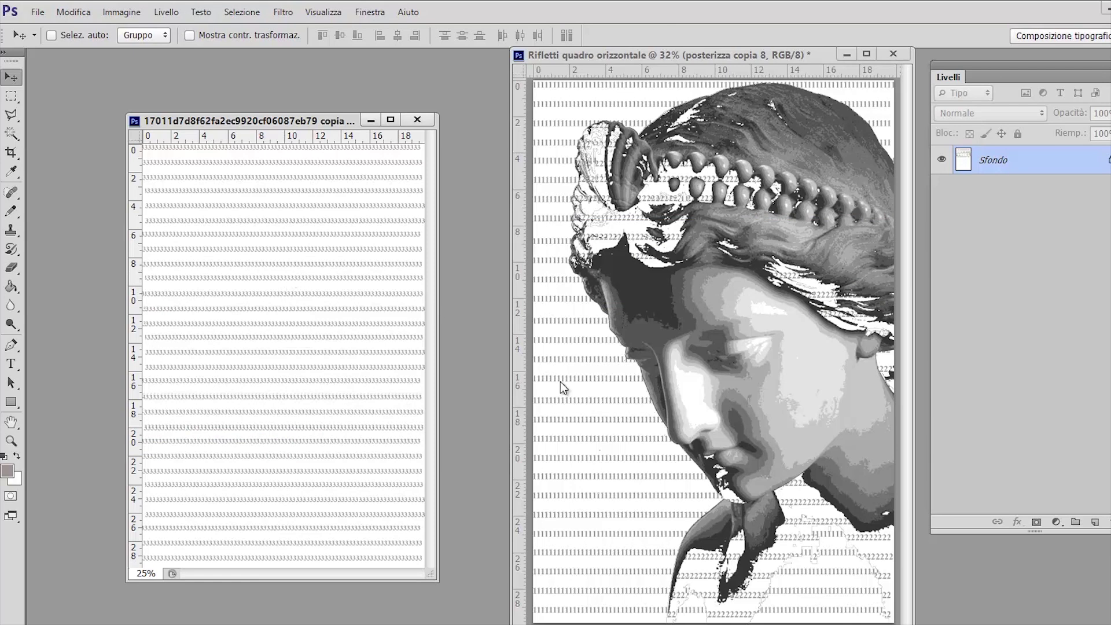
Step: Select the dark grey tone on the statue's forehead with the Magic Wand and fill it with the pattern of 3s
{"action": "left_click", "coordinate": [736, 54]}
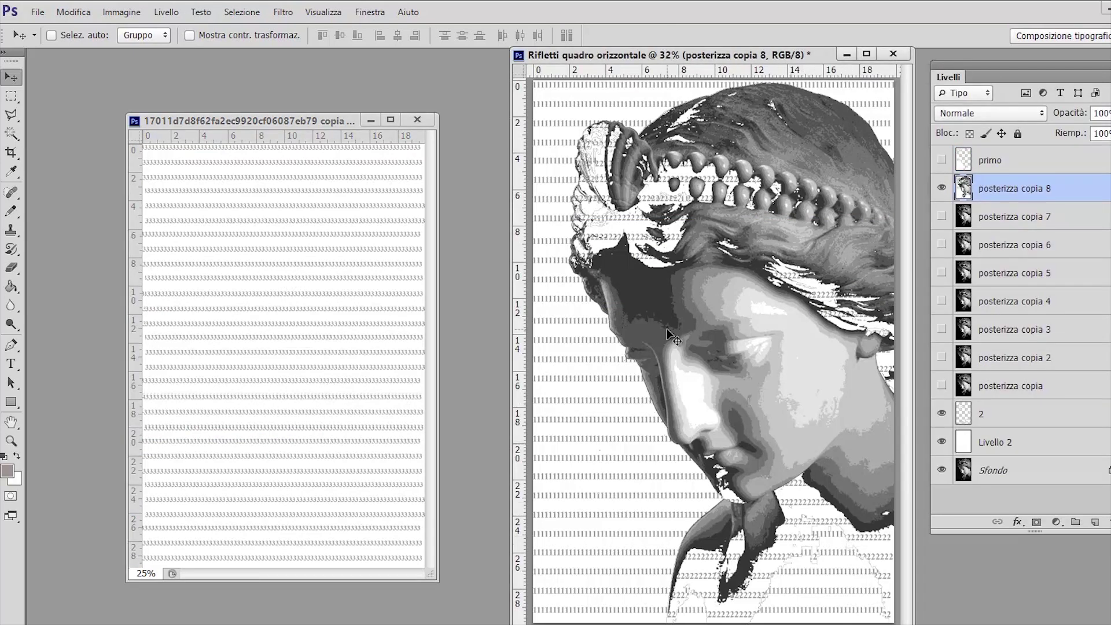
{"action": "left_click", "coordinate": [5, 133]}
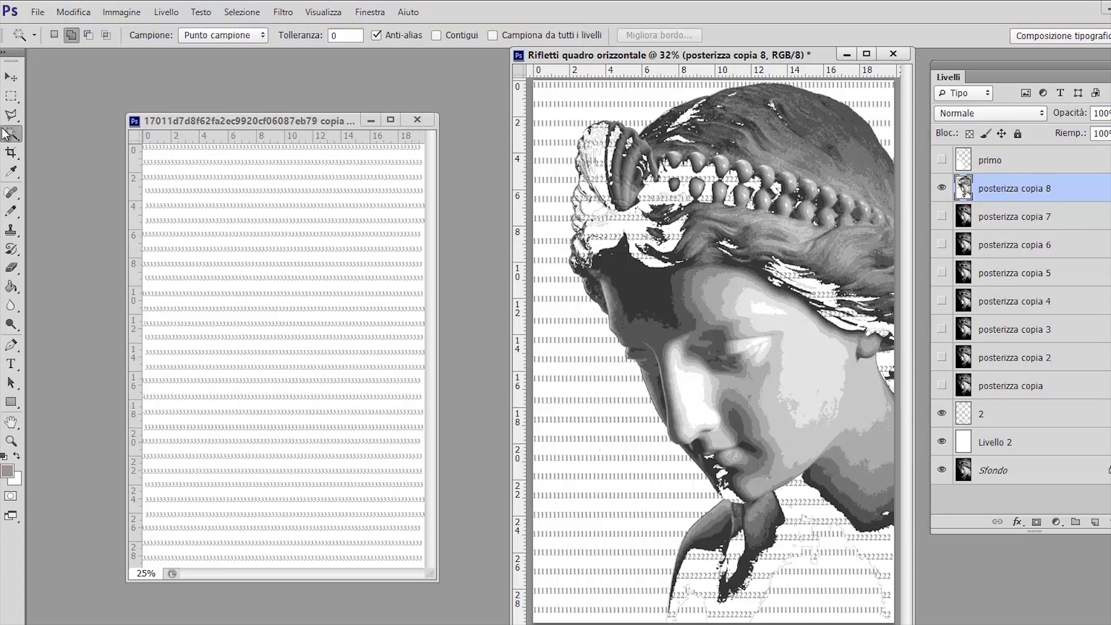
{"action": "left_click", "coordinate": [640, 290]}
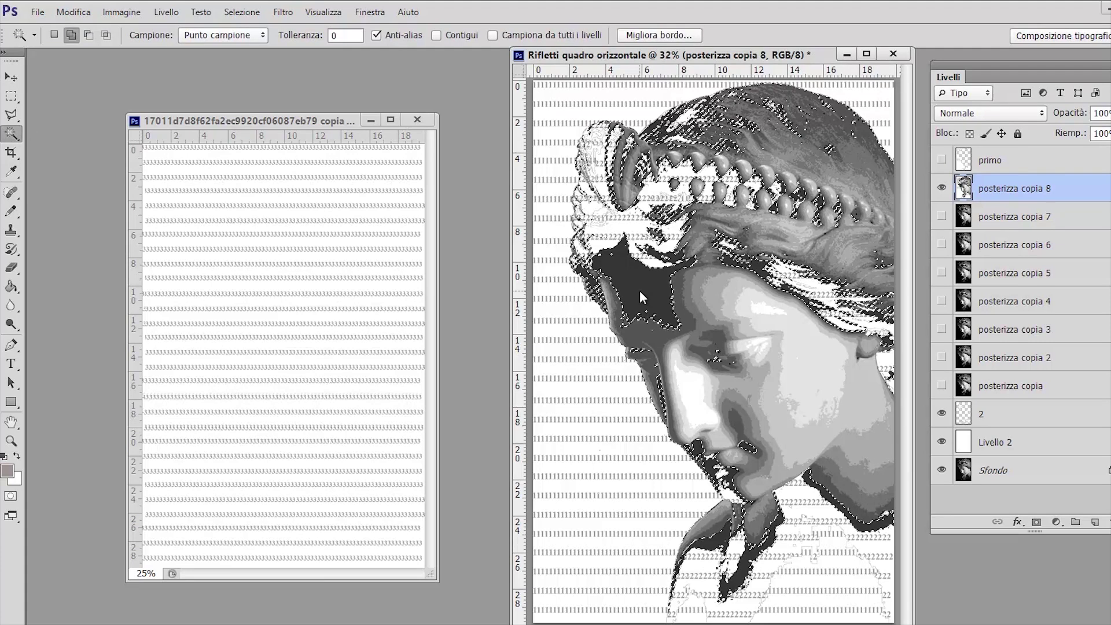
{"action": "left_click", "coordinate": [79, 12]}
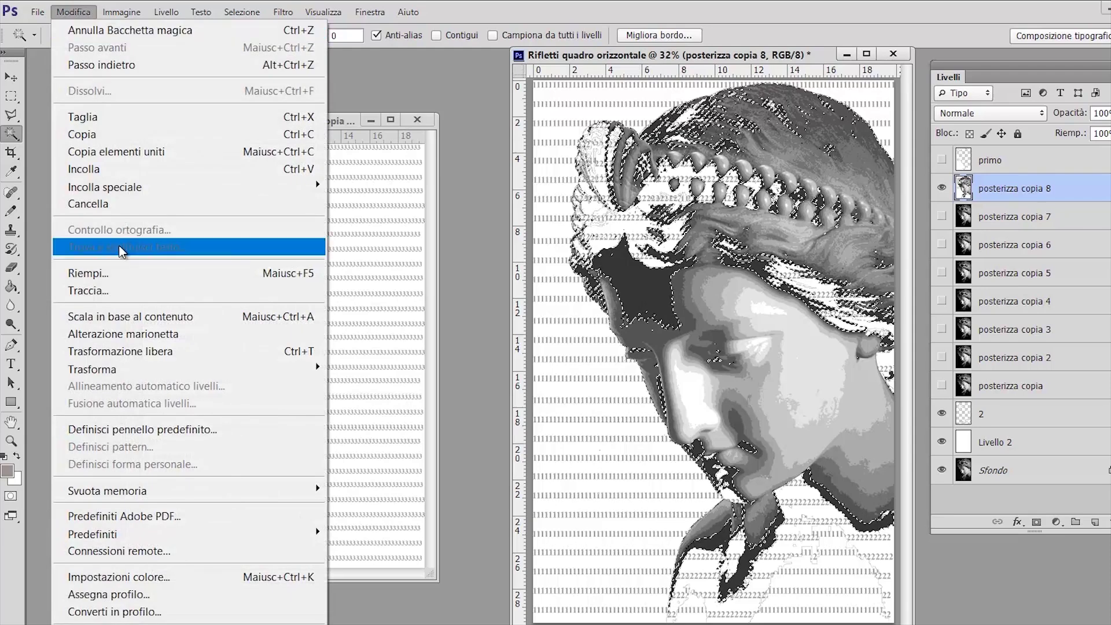
{"action": "left_click", "coordinate": [120, 272]}
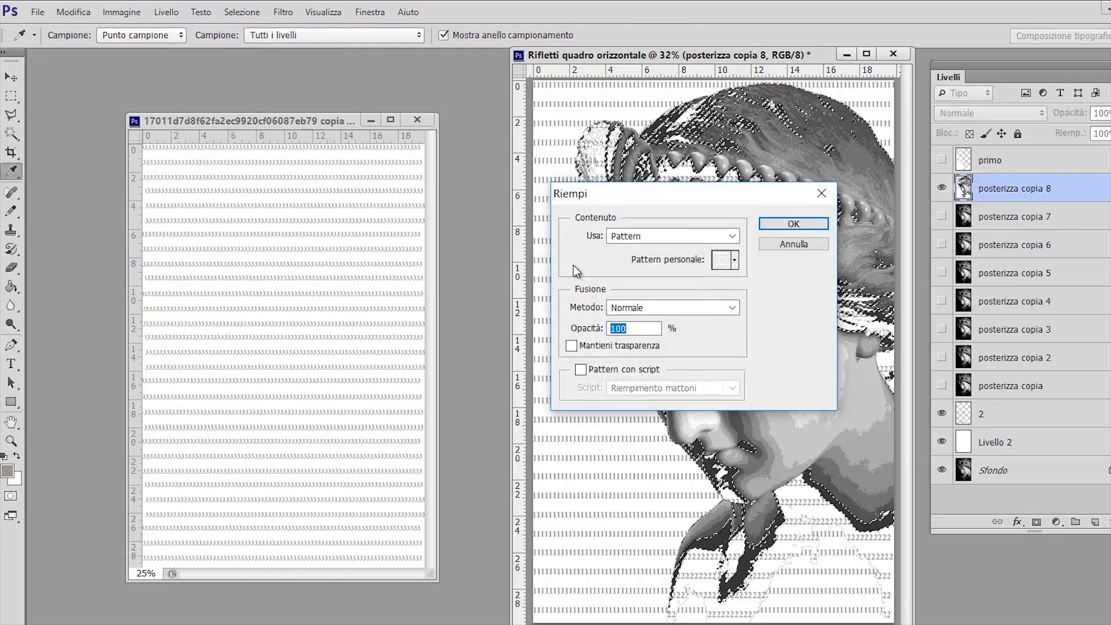
{"action": "left_click", "coordinate": [735, 259]}
{"action": "double_click", "coordinate": [701, 316]}
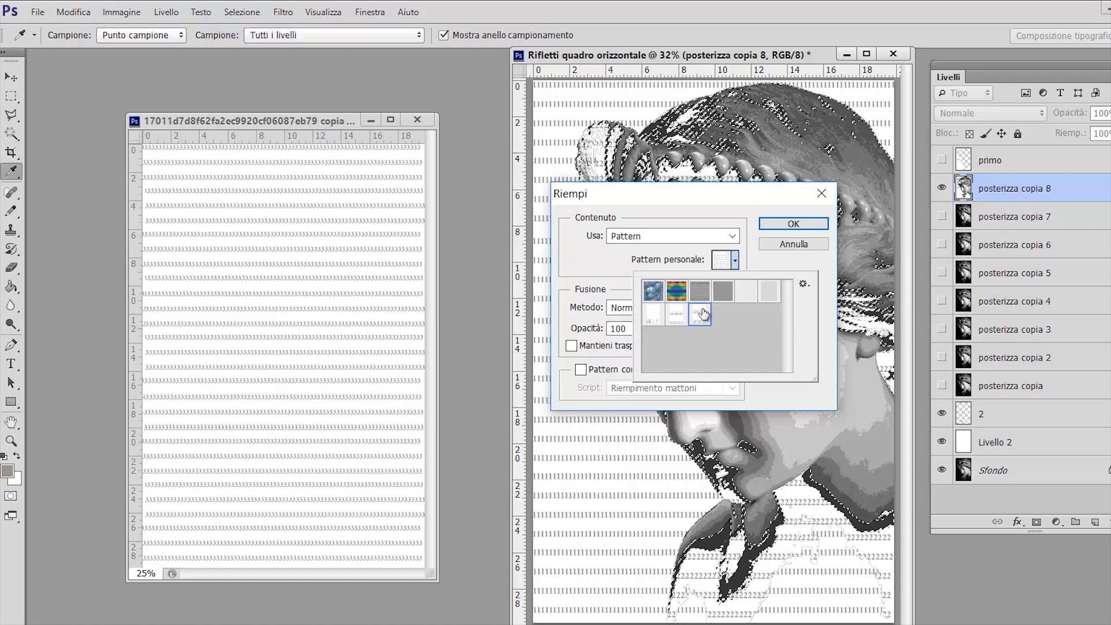
{"action": "left_click", "coordinate": [794, 226]}
{"action": "key", "text": "w"}
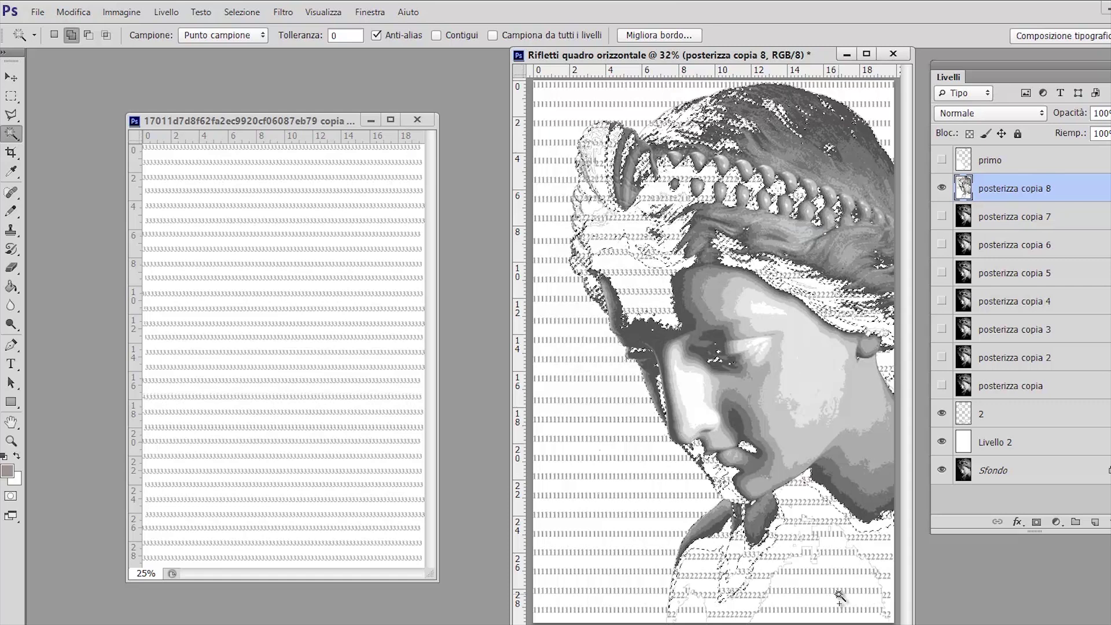
Step: Clear the page of 3s and write five rows of 4s across its upper edge in Times New Roman Bold 14 pt
{"action": "left_click", "coordinate": [232, 120]}
{"action": "key", "text": "ctrl+alt+z"}
{"action": "left_click", "coordinate": [11, 363]}
{"action": "left_click", "coordinate": [151, 149]}
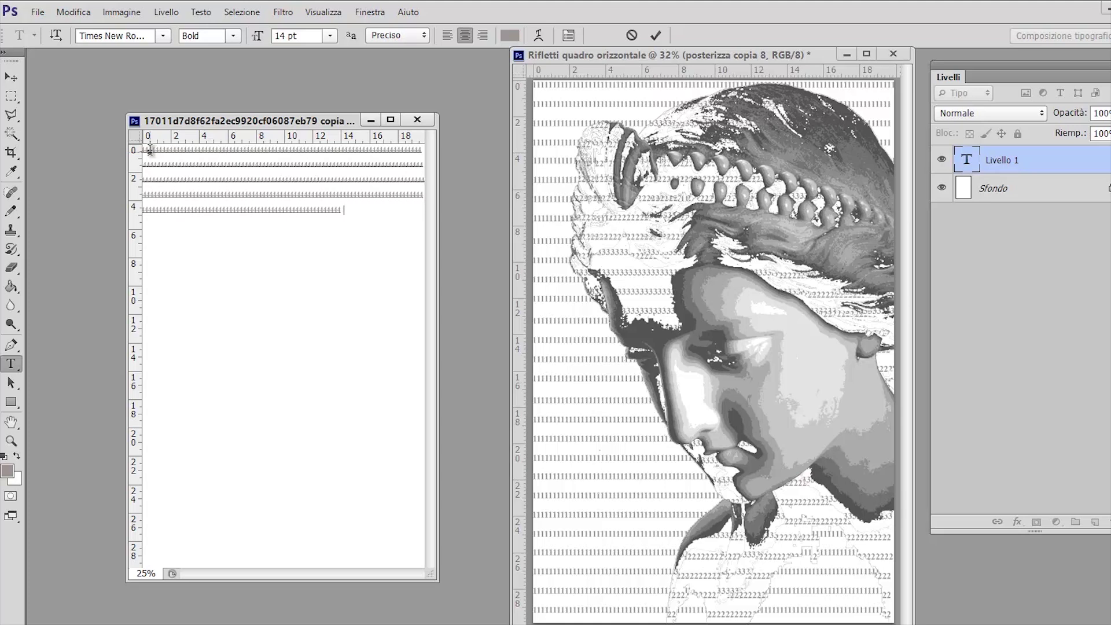
Step: Flatten the page of 4s, select its five rows and duplicate them onto six new layers
{"action": "left_click", "coordinate": [166, 11]}
{"action": "left_click", "coordinate": [191, 614]}
{"action": "key", "text": "m"}
{"action": "left_click_drag", "start_coordinate": [423, 216], "coordinate": [143, 145]}
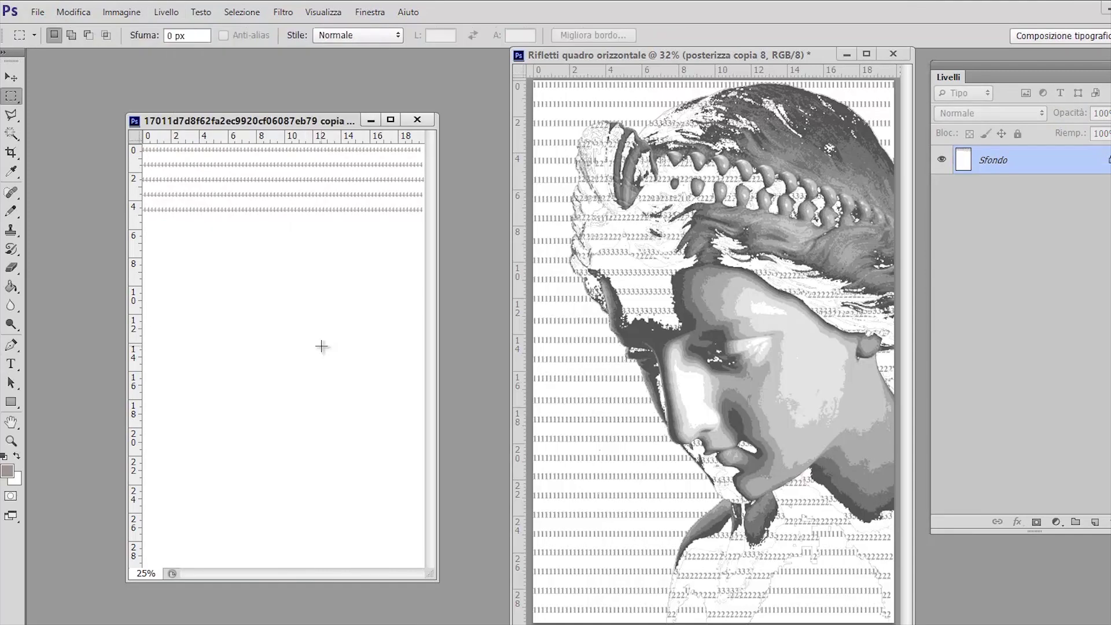
{"action": "key", "text": "ctrl+j"}
{"action": "key", "text": "ctrl+j"}
{"action": "key", "text": "ctrl+j"}
{"action": "key", "text": "ctrl+j"}
{"action": "key", "text": "ctrl+j"}
{"action": "key", "text": "ctrl+j"}
Step: Reposition the duplicated blocks of 4s down the page so their rows cover it evenly
{"action": "key", "text": "v"}
{"action": "left_click_drag", "start_coordinate": [305, 191], "coordinate": [305, 545]}
{"action": "left_click", "coordinate": [996, 188]}
{"action": "left_click_drag", "start_coordinate": [949, 77], "coordinate": [491, 123]}
{"action": "left_click_drag", "start_coordinate": [284, 174], "coordinate": [283, 324]}
{"action": "left_click", "coordinate": [590, 263]}
{"action": "left_click_drag", "start_coordinate": [323, 173], "coordinate": [323, 198]}
{"action": "key", "text": "alt+bracketleft"}
{"action": "left_click_drag", "start_coordinate": [292, 139], "coordinate": [288, 295]}
{"action": "key", "text": "alt+bracketleft"}
{"action": "key", "text": "alt+bracketleft"}
{"action": "left_click_drag", "start_coordinate": [226, 231], "coordinate": [226, 221]}
Step: Merge the layers into one page of 4s and define it as a pattern named 4
{"action": "key", "text": "ctrl+shift+e"}
{"action": "left_click", "coordinate": [73, 11]}
{"action": "left_click", "coordinate": [76, 450]}
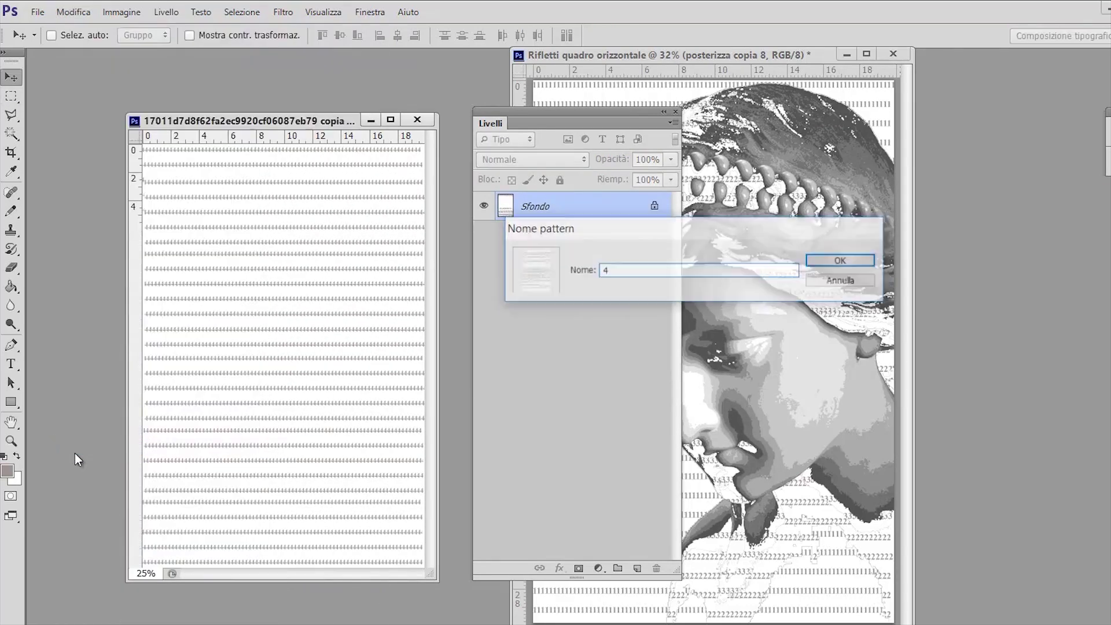
{"action": "key", "text": "Return"}
{"action": "left_click_drag", "start_coordinate": [507, 123], "coordinate": [986, 126]}
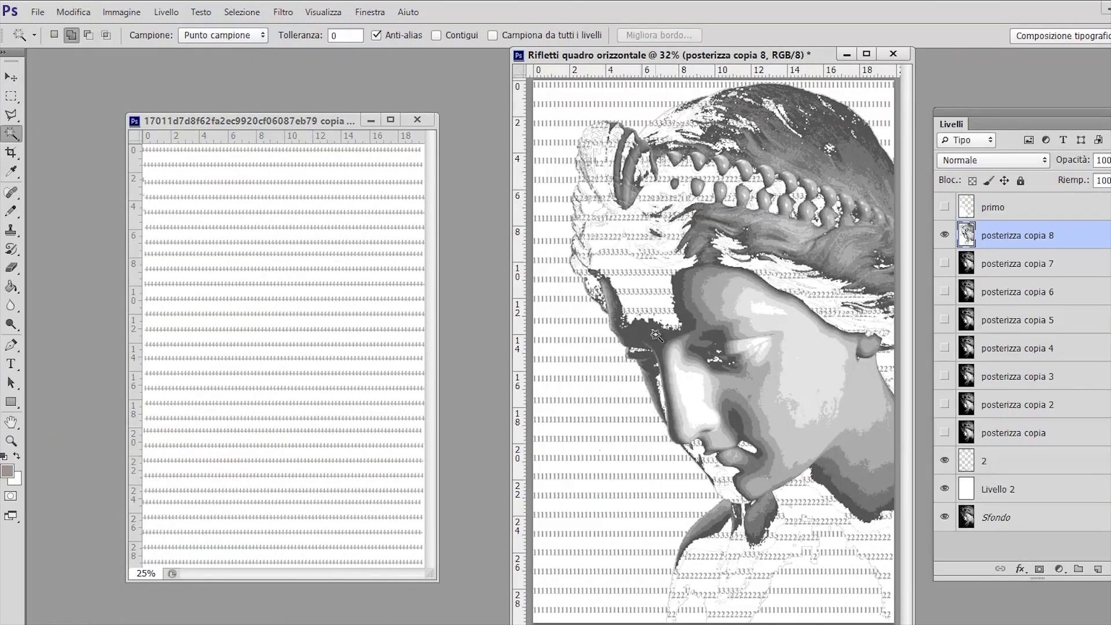
Step: Fill the darkest remaining grey tone around the statue's brow and hair with the pattern of 4s, then deselect
{"action": "left_click", "coordinate": [72, 11]}
{"action": "left_click", "coordinate": [81, 241]}
{"action": "left_click", "coordinate": [735, 260]}
{"action": "key", "text": "Return"}
{"action": "key", "text": "ctrl+d"}
{"action": "key", "text": "w"}
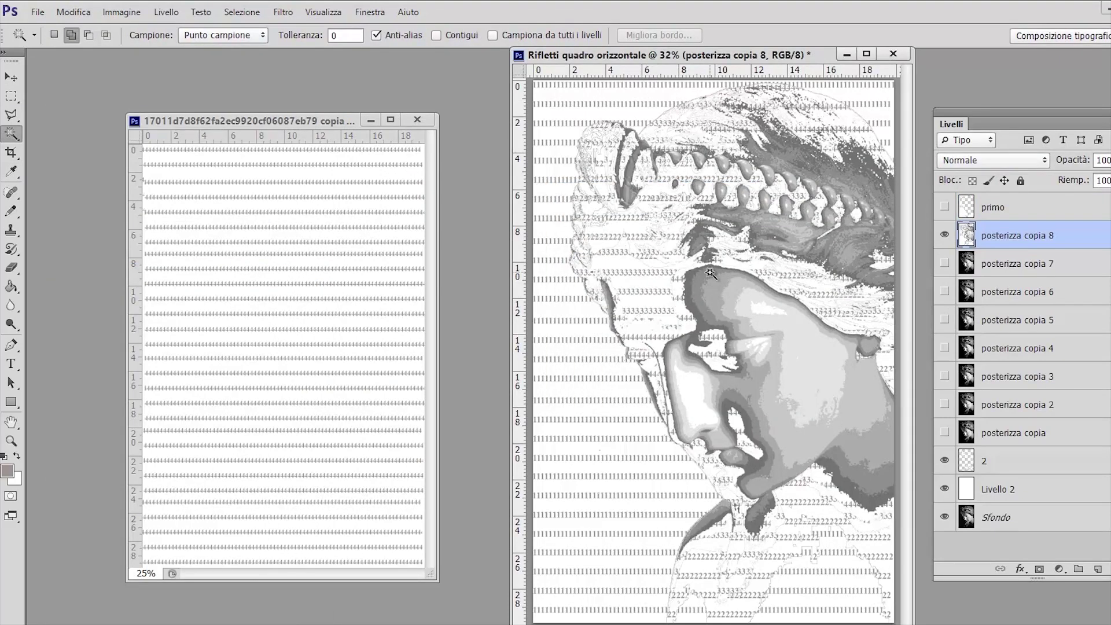
Step: Rotate the page of 4s by 180° and define it as a pattern named 5
{"action": "left_click", "coordinate": [249, 120]}
{"action": "left_click", "coordinate": [122, 12]}
{"action": "left_click", "coordinate": [372, 173]}
{"action": "left_click", "coordinate": [73, 11]}
{"action": "left_click", "coordinate": [97, 446]}
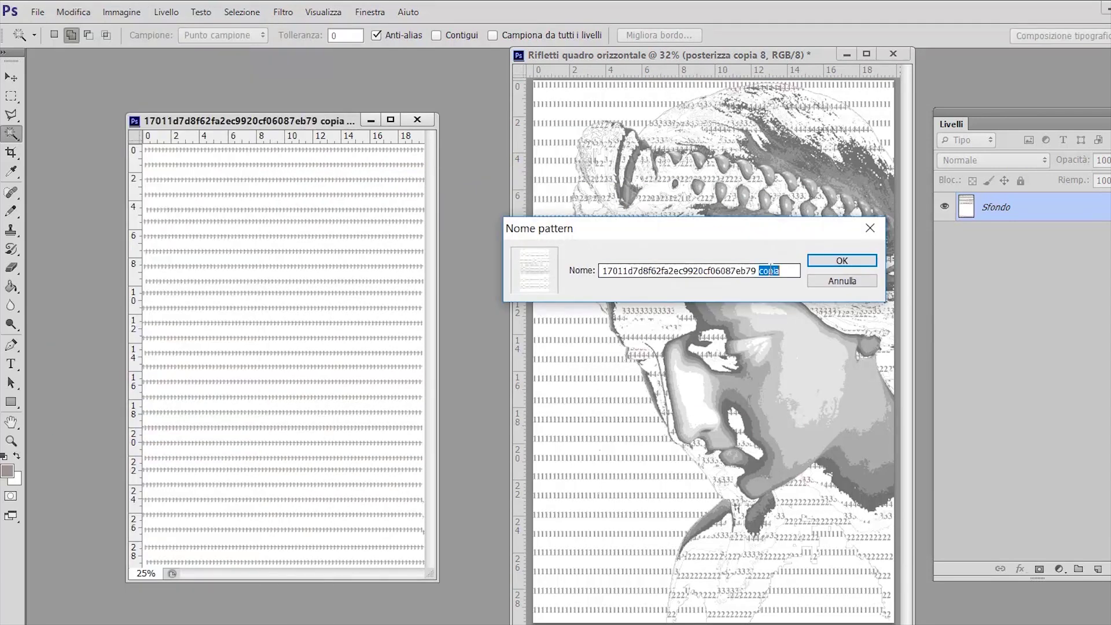
{"action": "type", "text": "5"}
{"action": "key", "text": "Return"}
Step: Select the dark grey tone in the hair with the Magic Wand and fill it with the upside-down 4s pattern
{"action": "left_click", "coordinate": [715, 211]}
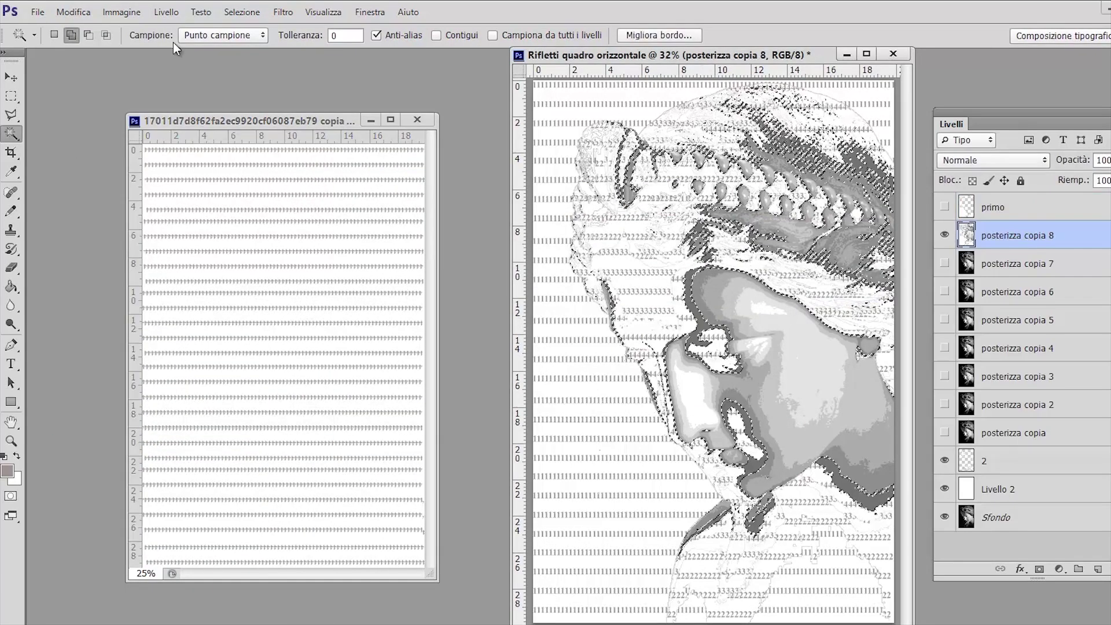
{"action": "key", "text": "shift+F5"}
{"action": "left_click", "coordinate": [720, 256]}
{"action": "left_click", "coordinate": [735, 292]}
{"action": "key", "text": "Return"}
{"action": "key", "text": "ctrl+d"}
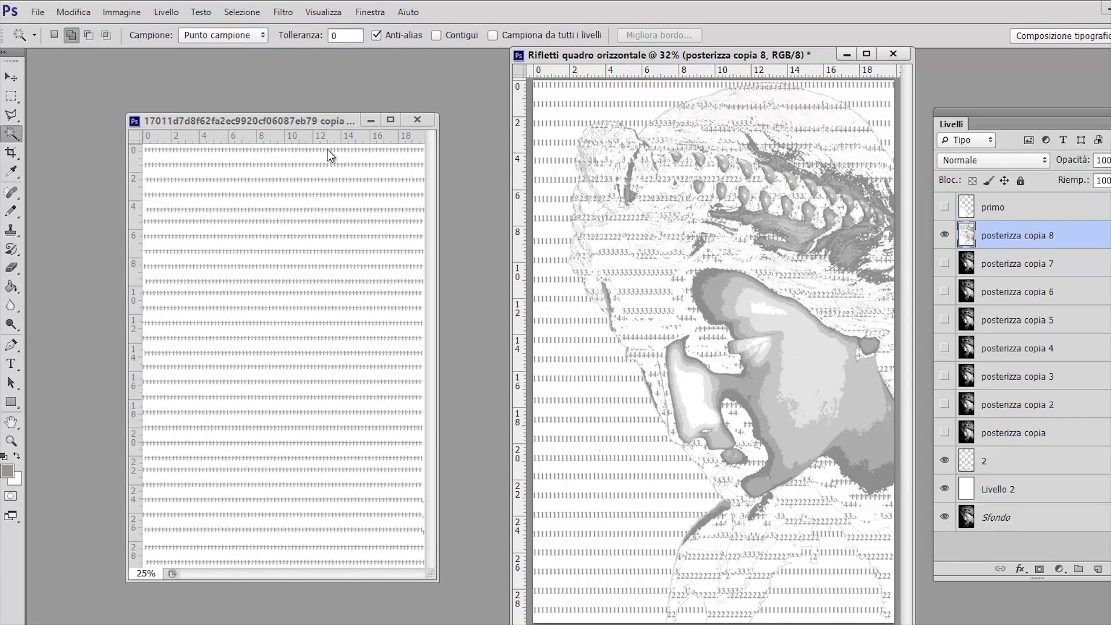
Step: Flip the page of 4s horizontally and define the result as a new pattern
{"action": "left_click", "coordinate": [364, 209]}
{"action": "left_click", "coordinate": [73, 12]}
{"action": "mouse_move", "coordinate": [122, 12]}
{"action": "mouse_move", "coordinate": [173, 176]}
{"action": "left_click", "coordinate": [405, 263]}
{"action": "left_click", "coordinate": [73, 11]}
{"action": "left_click", "coordinate": [149, 442]}
{"action": "key", "text": "Return"}
Step: Fill the next grey tone of the statue with the horizontally flipped 4s pattern and deselect
{"action": "left_click", "coordinate": [590, 240]}
{"action": "key", "text": "shift+F5"}
{"action": "key", "text": "Return"}
{"action": "key", "text": "ctrl+d"}
Step: Flip the page of 4s vertically and define the result as another pattern
{"action": "left_click", "coordinate": [233, 266]}
{"action": "left_click", "coordinate": [122, 12]}
{"action": "mouse_move", "coordinate": [174, 179]}
{"action": "left_click", "coordinate": [424, 273]}
{"action": "left_click", "coordinate": [73, 11]}
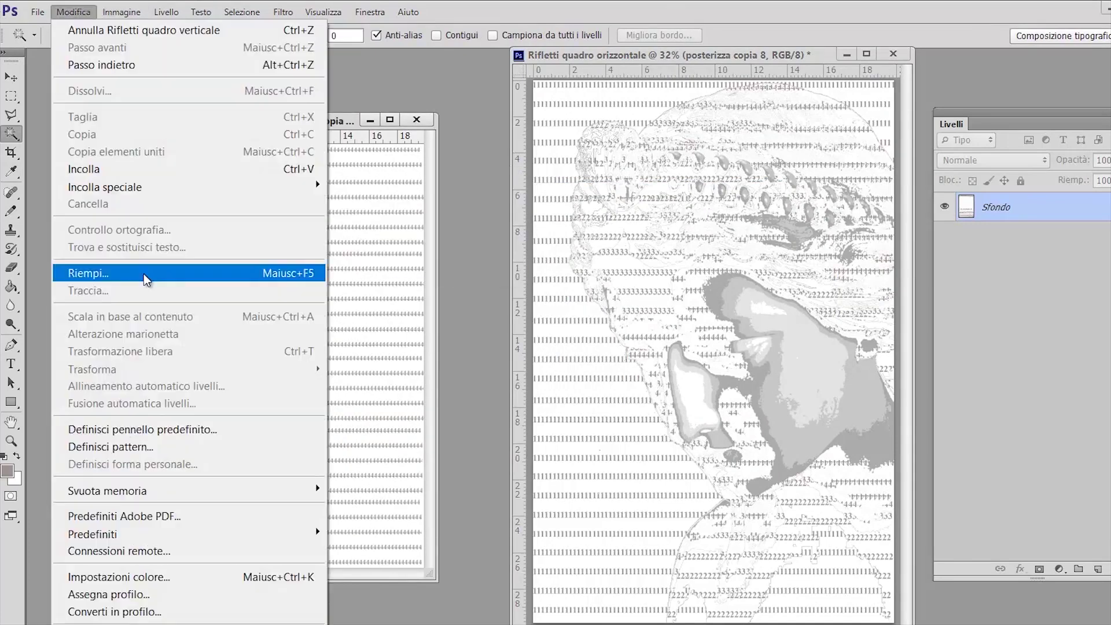
{"action": "left_click", "coordinate": [149, 441]}
{"action": "key", "text": "Return"}
Step: Select the mid-grey tone along the edge of the forehead and fill it with the vertically flipped 4s pattern
{"action": "left_click", "coordinate": [741, 276]}
{"action": "key", "text": "shift+F5"}
{"action": "left_click", "coordinate": [738, 254]}
{"action": "double_click", "coordinate": [650, 296]}
{"action": "key", "text": "Return"}
Step: Rotate the page of 4s 90° clockwise and define the vertical rows as a new pattern
{"action": "left_click", "coordinate": [244, 120]}
{"action": "left_click", "coordinate": [121, 11]}
{"action": "mouse_move", "coordinate": [150, 177]}
{"action": "left_click", "coordinate": [407, 192]}
{"action": "left_click", "coordinate": [73, 12]}
{"action": "left_click", "coordinate": [111, 447]}
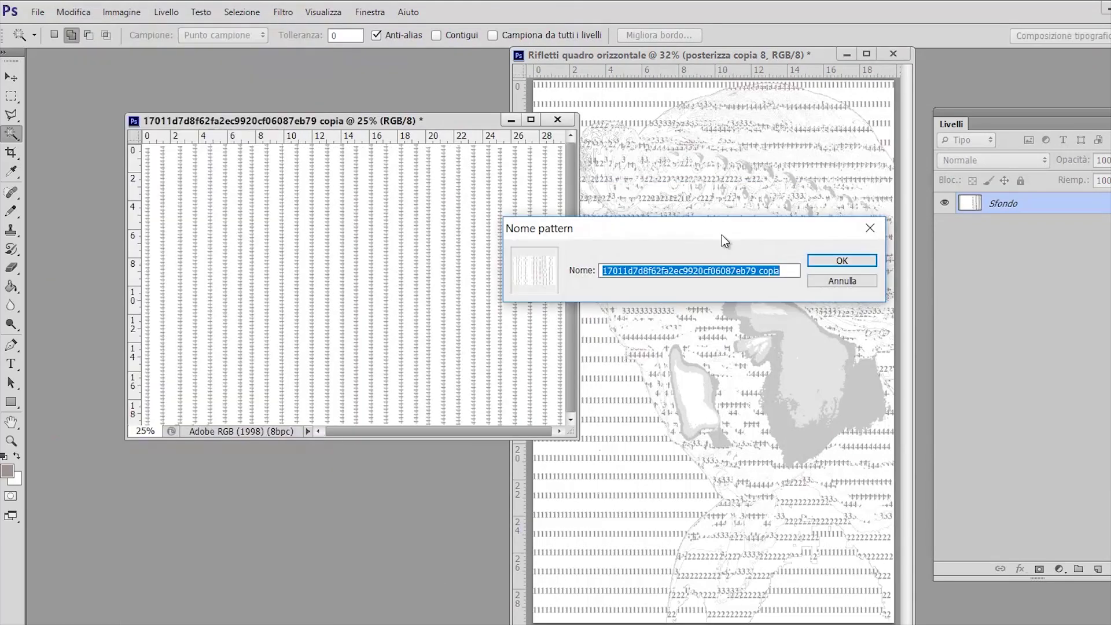
{"action": "key", "text": "Return"}
Step: Fill the light grey tone on the statue's cheek and neck with the pattern of vertical 4s
{"action": "key", "text": "i"}
{"action": "left_click", "coordinate": [73, 12]}
{"action": "left_click", "coordinate": [152, 272]}
{"action": "key", "text": "Return"}
{"action": "key", "text": "w"}
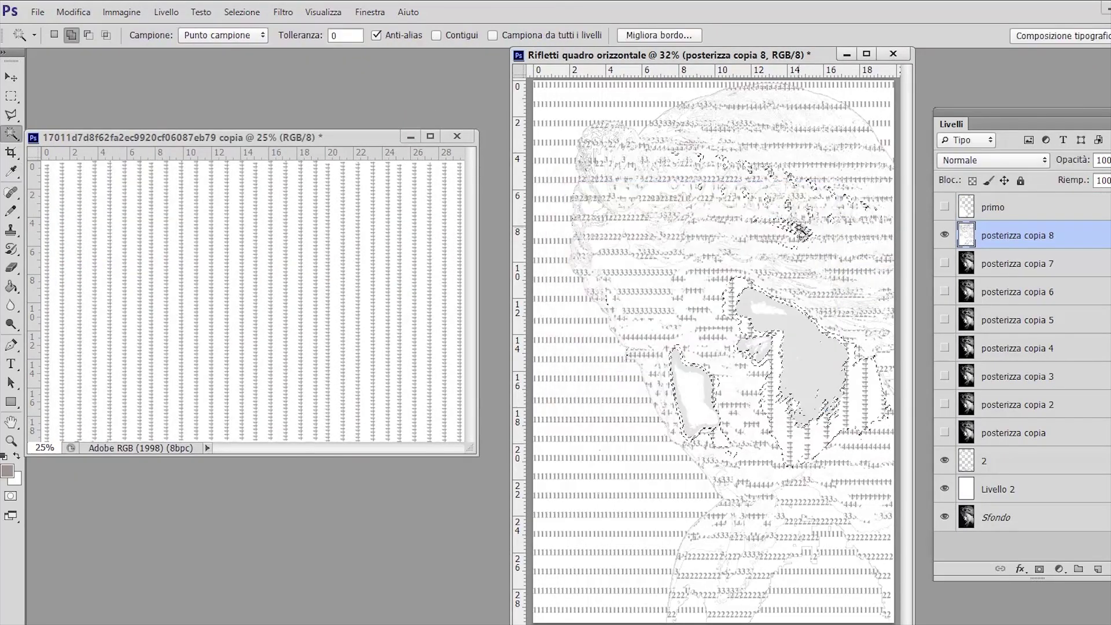